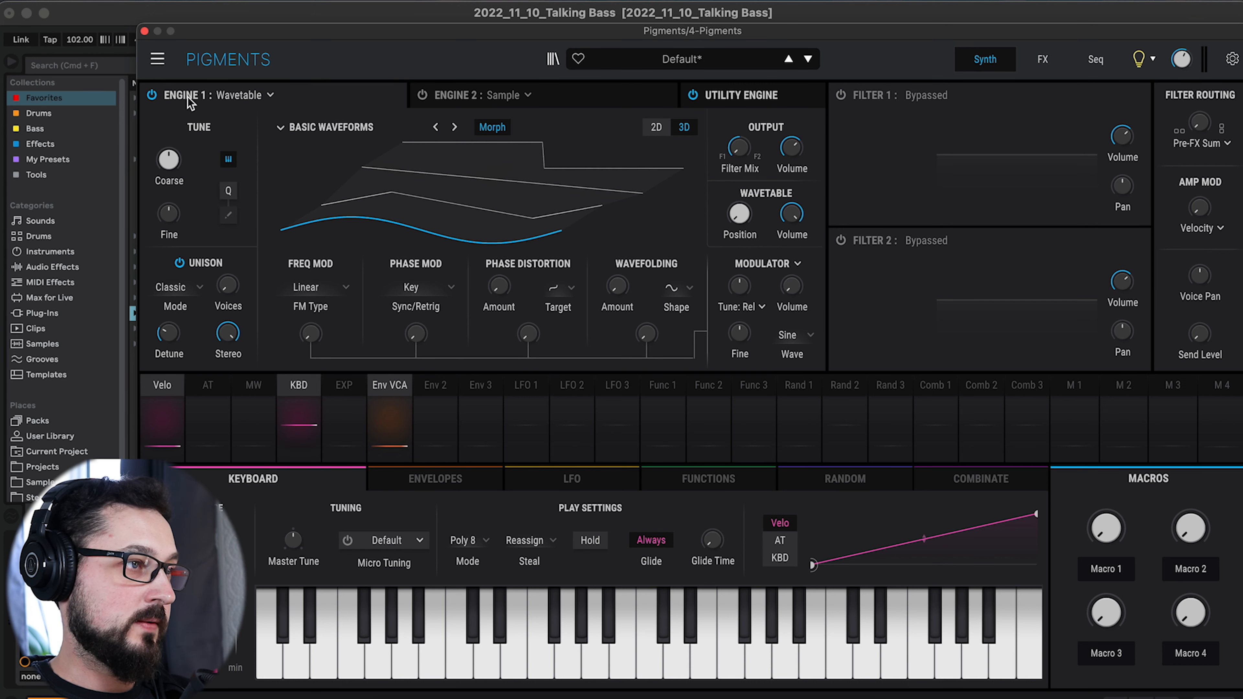
Load the Harsher wavetable from the Pigments 3.5 category into Engine 1.
left_click(223, 96)
left_click(268, 137)
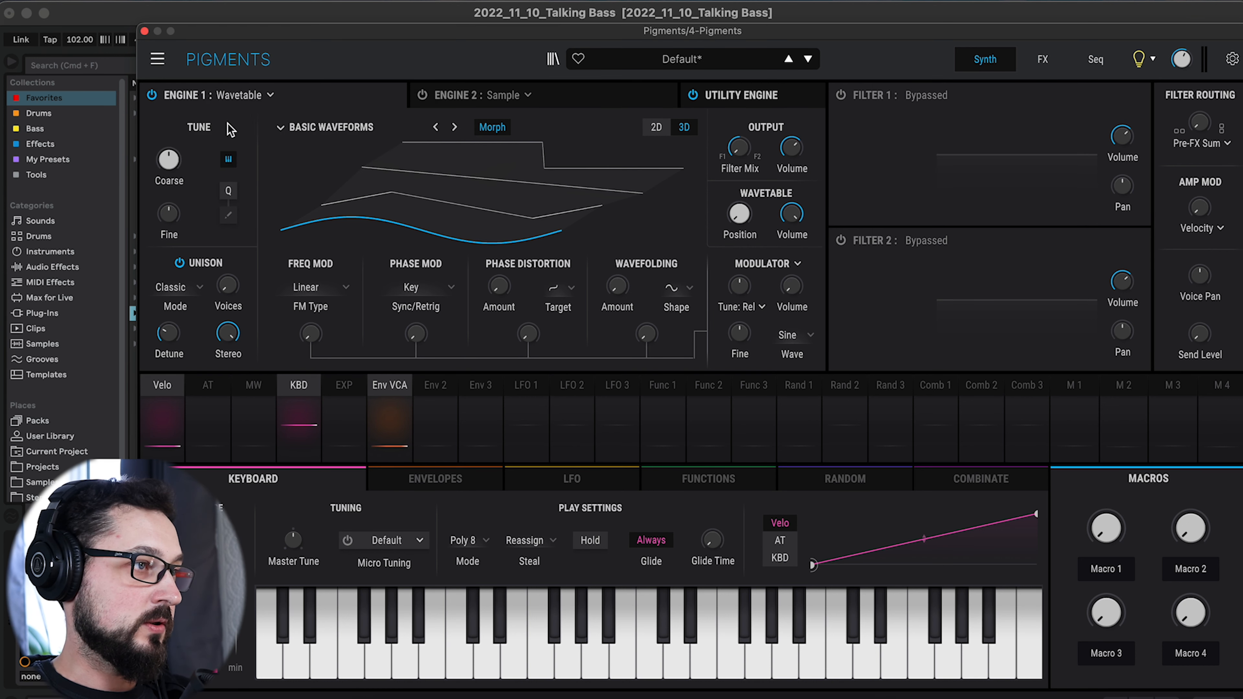
left_click(313, 128)
left_click(323, 230)
scroll(474, 270, "down", 2)
scroll(474, 271, "down", 6)
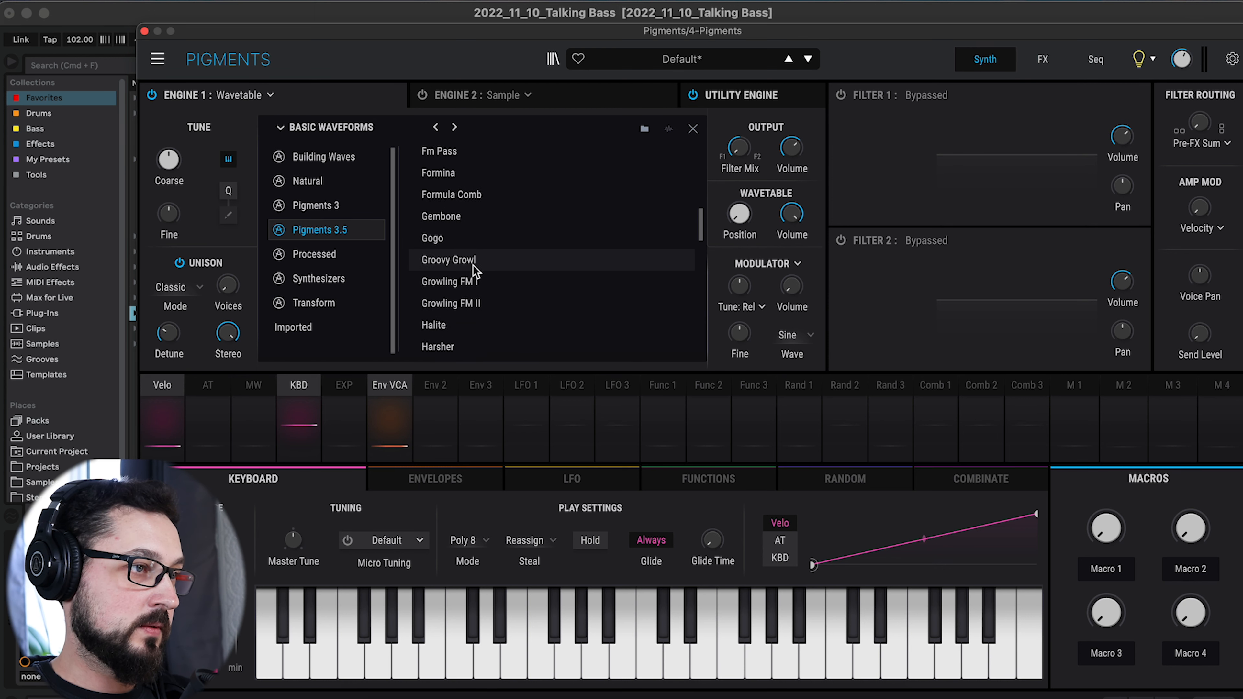
left_click(465, 288)
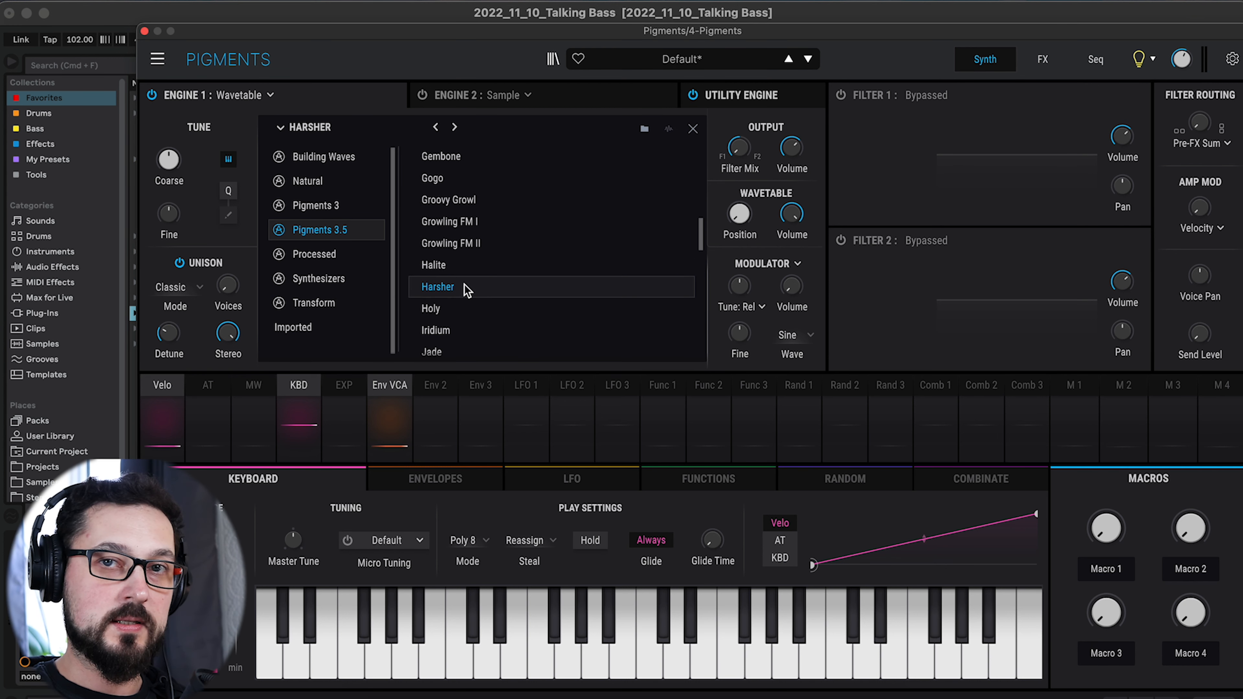
left_click(694, 129)
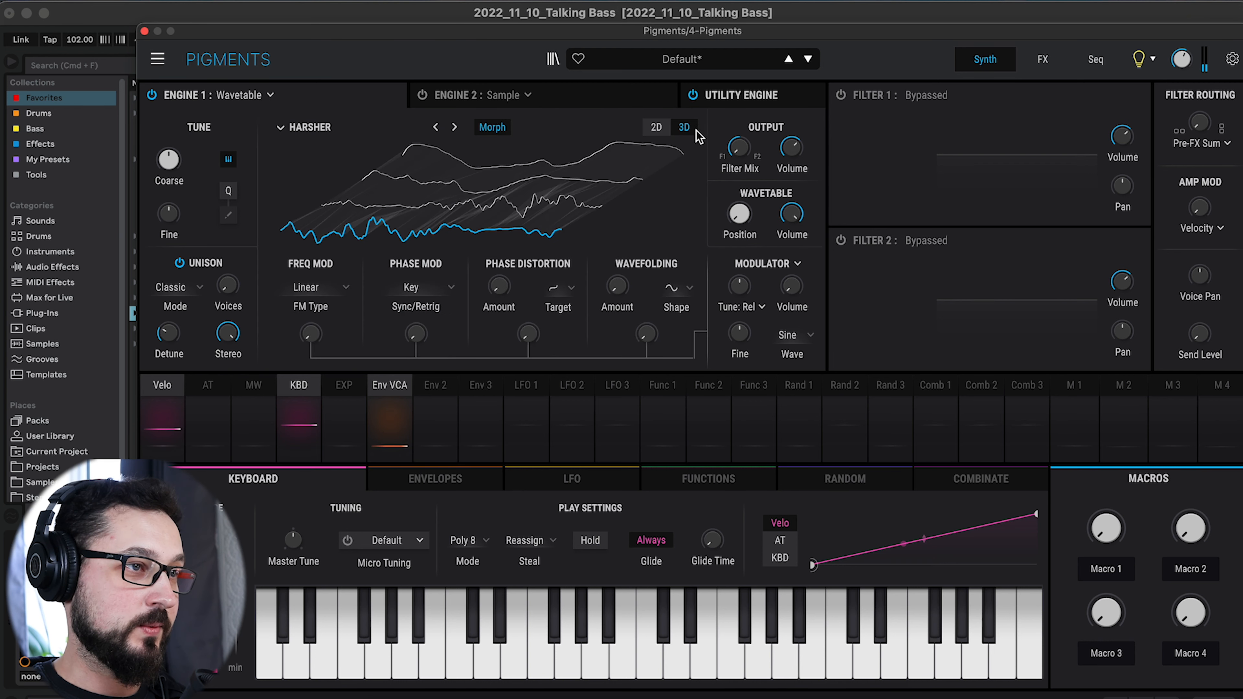
Set the keyboard play mode to Mono and lower Engine 1's coarse tuning.
mouse_move(168, 163)
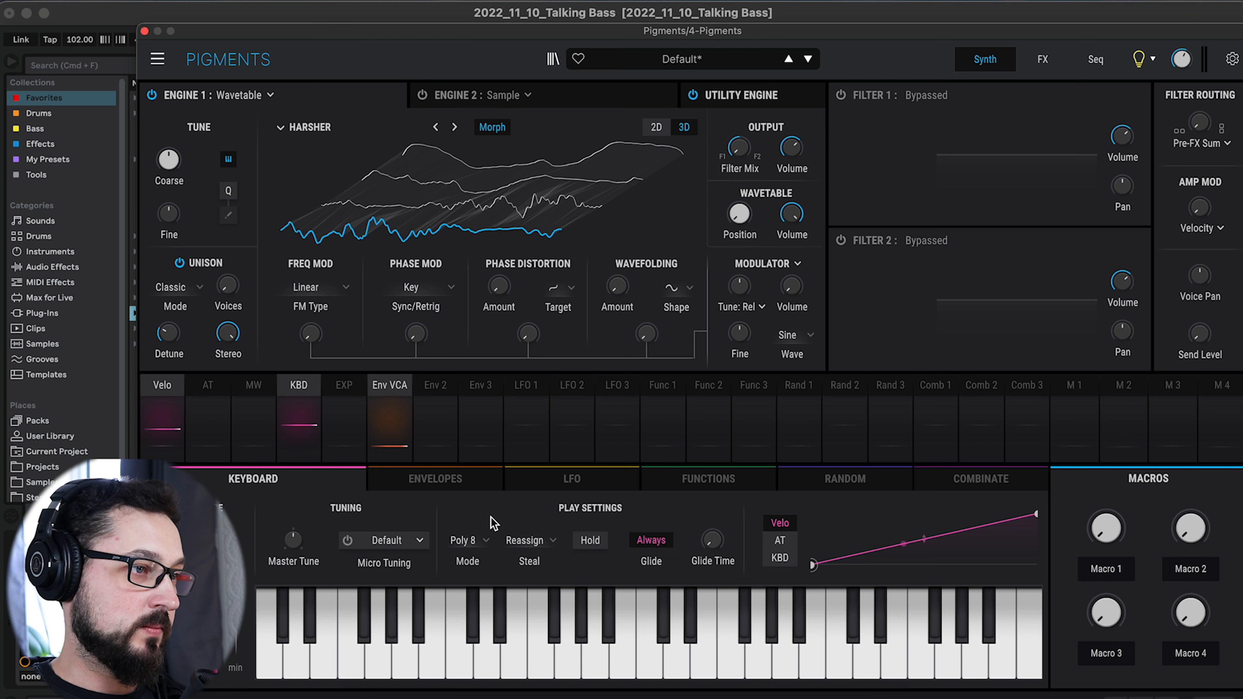
left_click(468, 540)
left_click(373, 387)
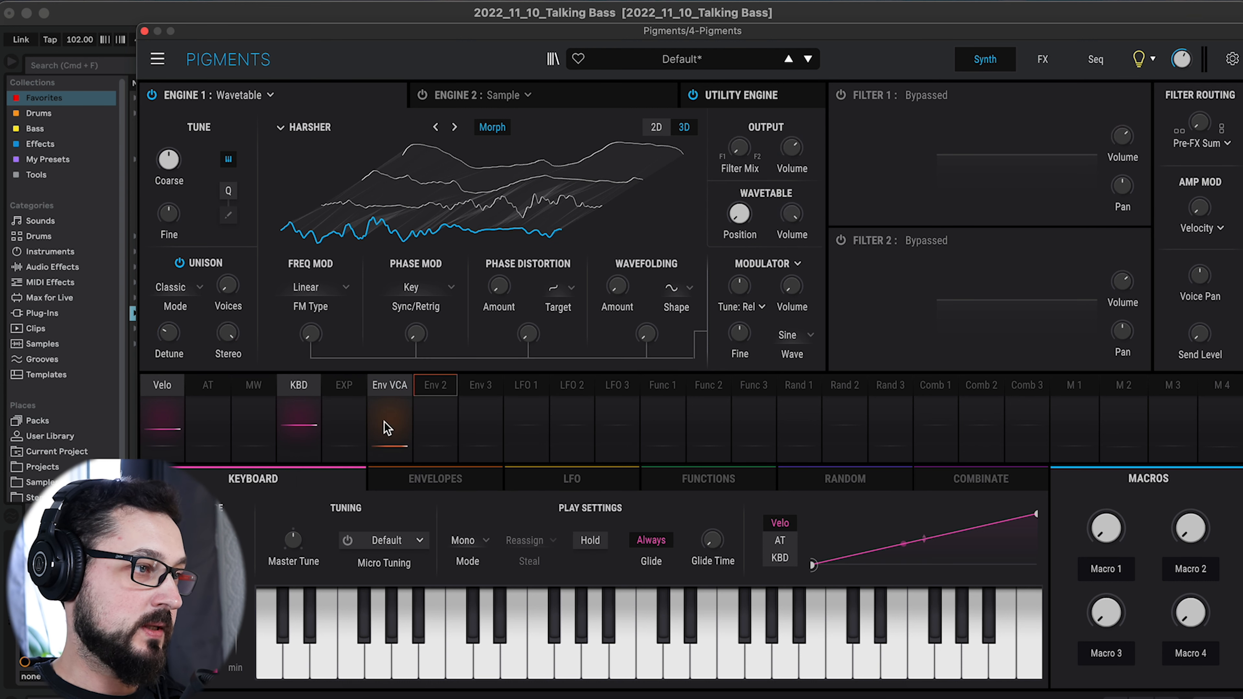
mouse_move(168, 164)
left_click_drag(168, 164, 224, 472)
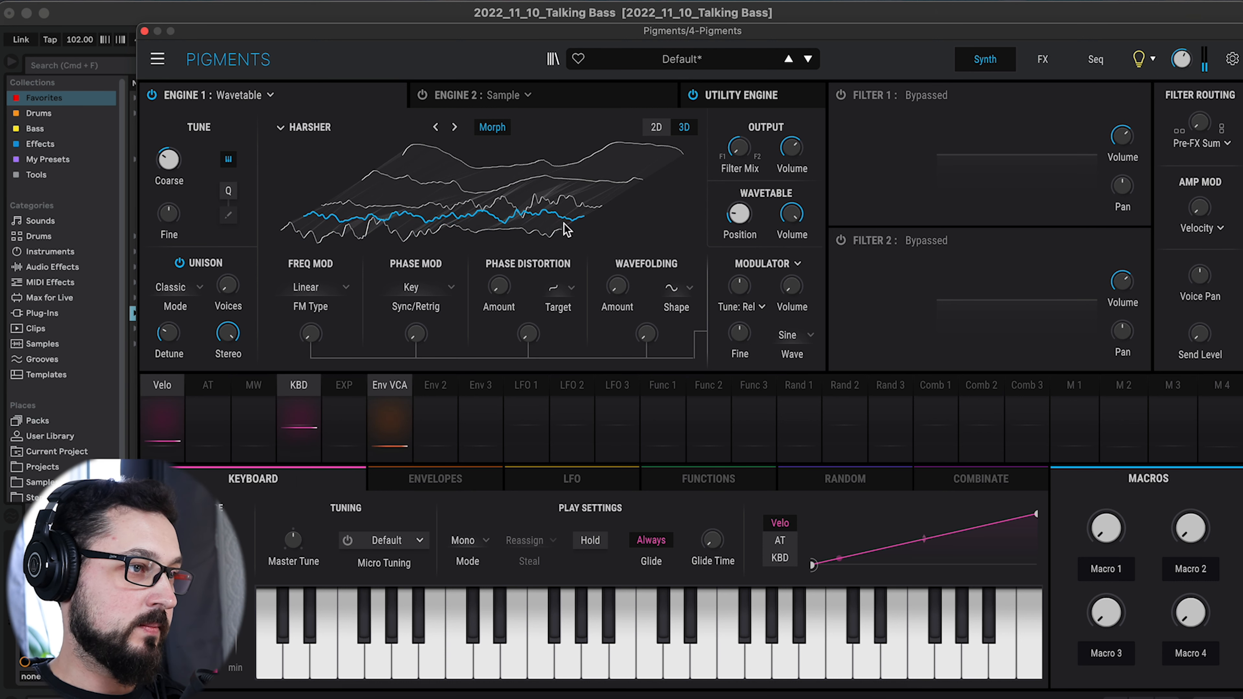
Lengthen Env VCA's decay and release, and slightly shorten Env 2's attack while lengthening its decay.
left_click(396, 432)
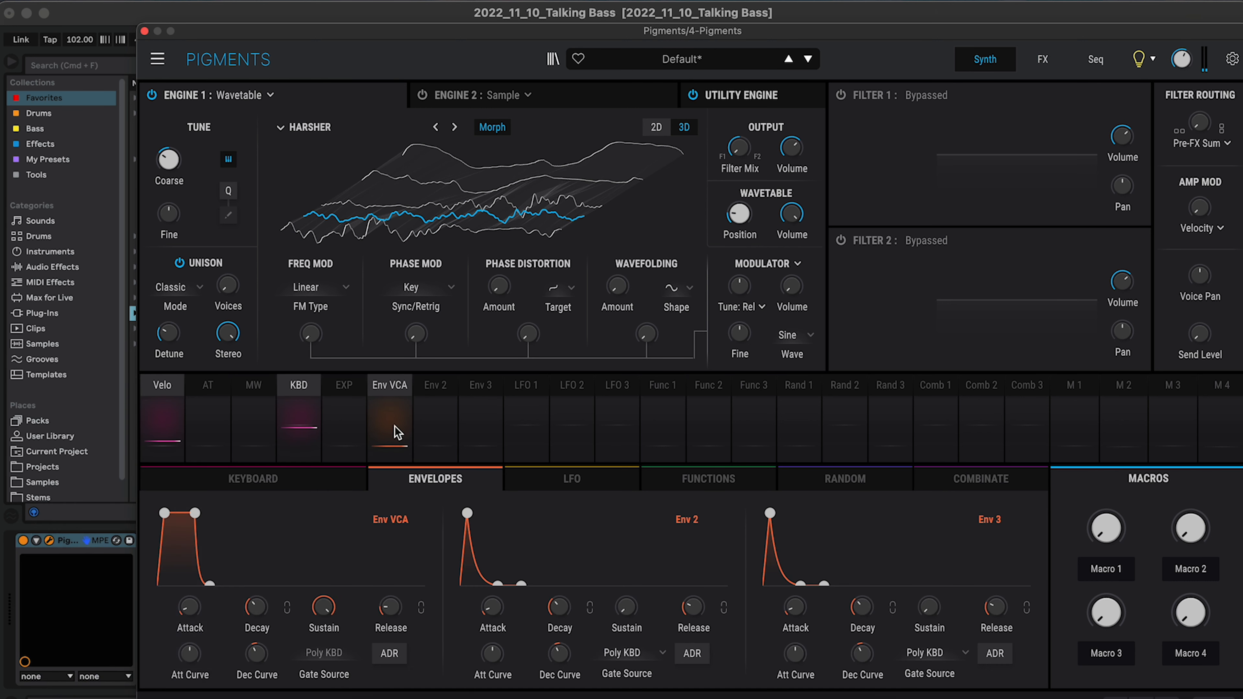
left_click_drag(198, 507, 216, 506)
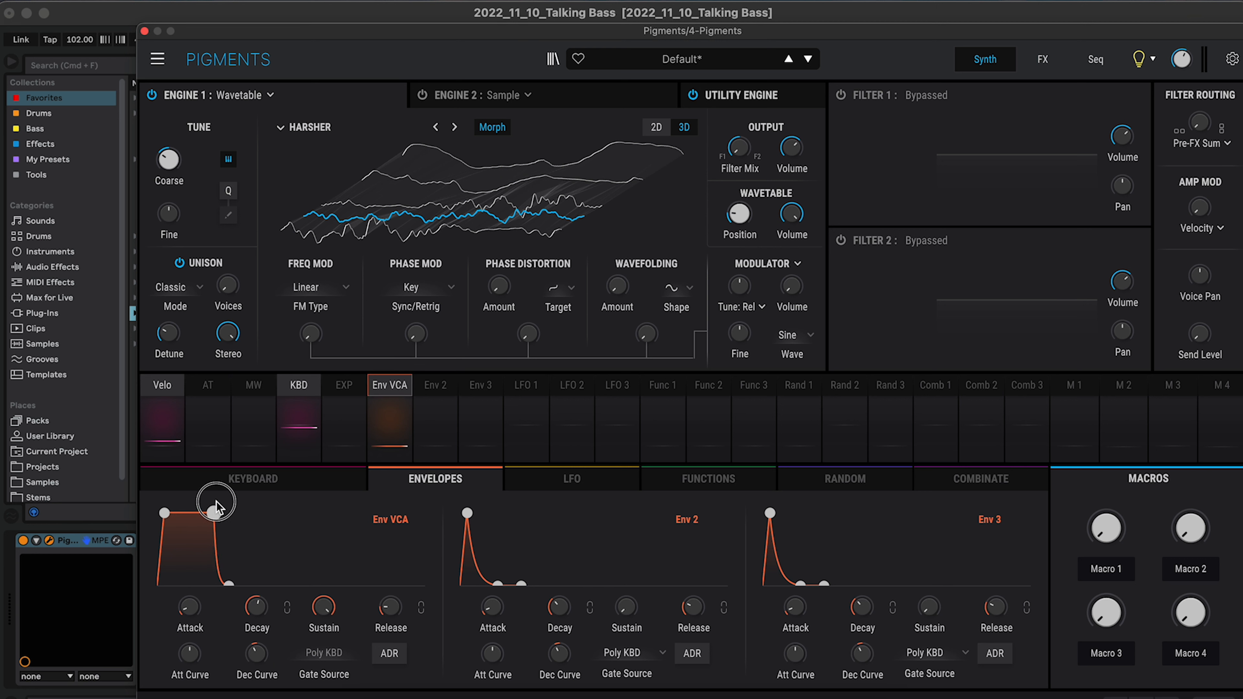
left_click_drag(233, 583, 244, 586)
left_click_drag(465, 509, 462, 508)
left_click_drag(505, 574, 513, 565)
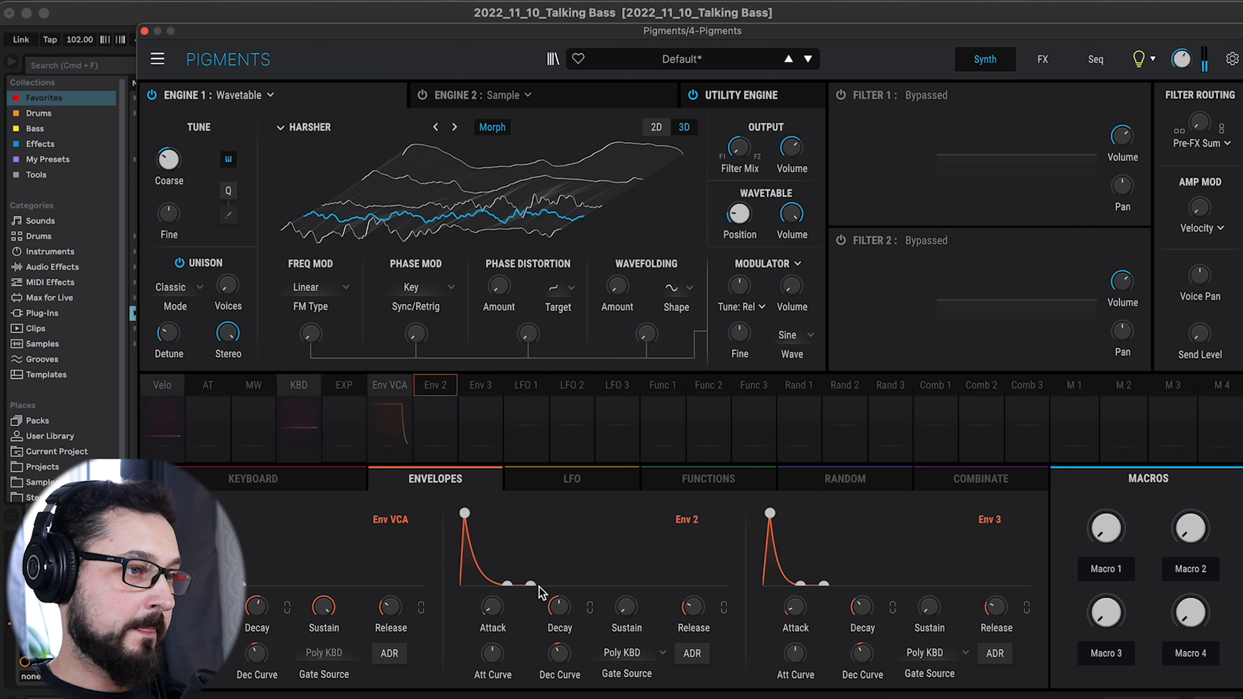
Raise Env 3's sustain and lengthen its attack and decay.
left_click_drag(800, 584, 810, 556)
left_click_drag(774, 512, 787, 514)
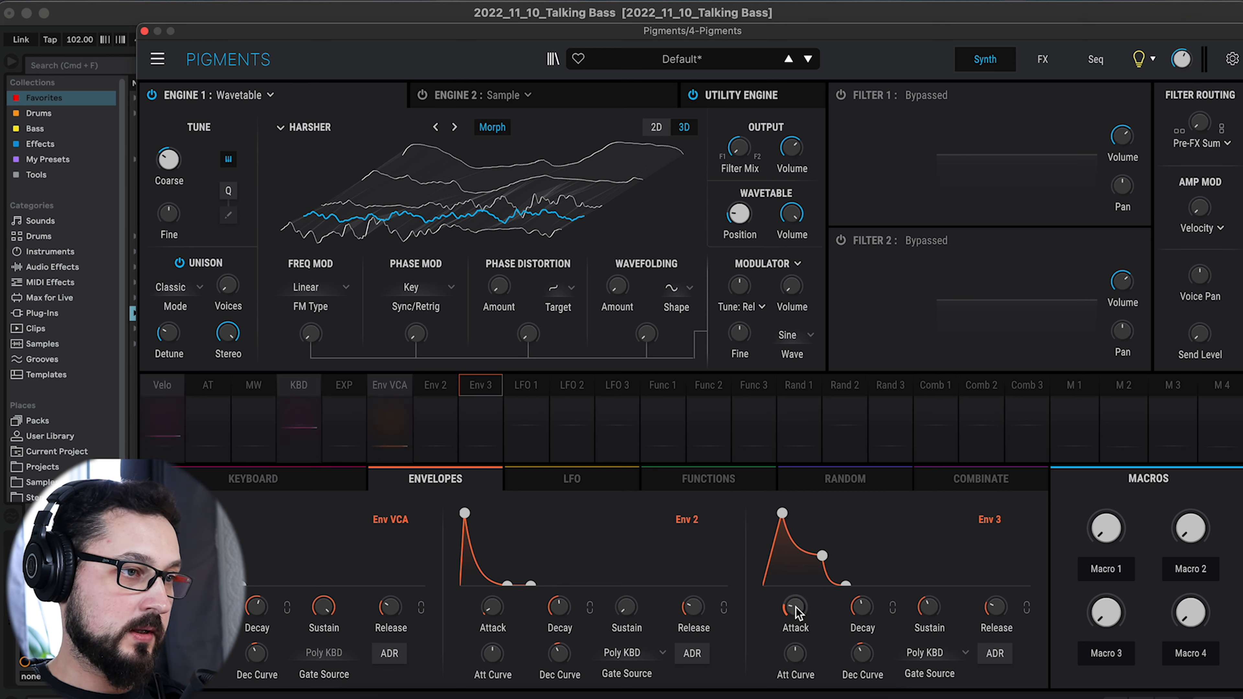
left_click_drag(797, 608, 799, 597)
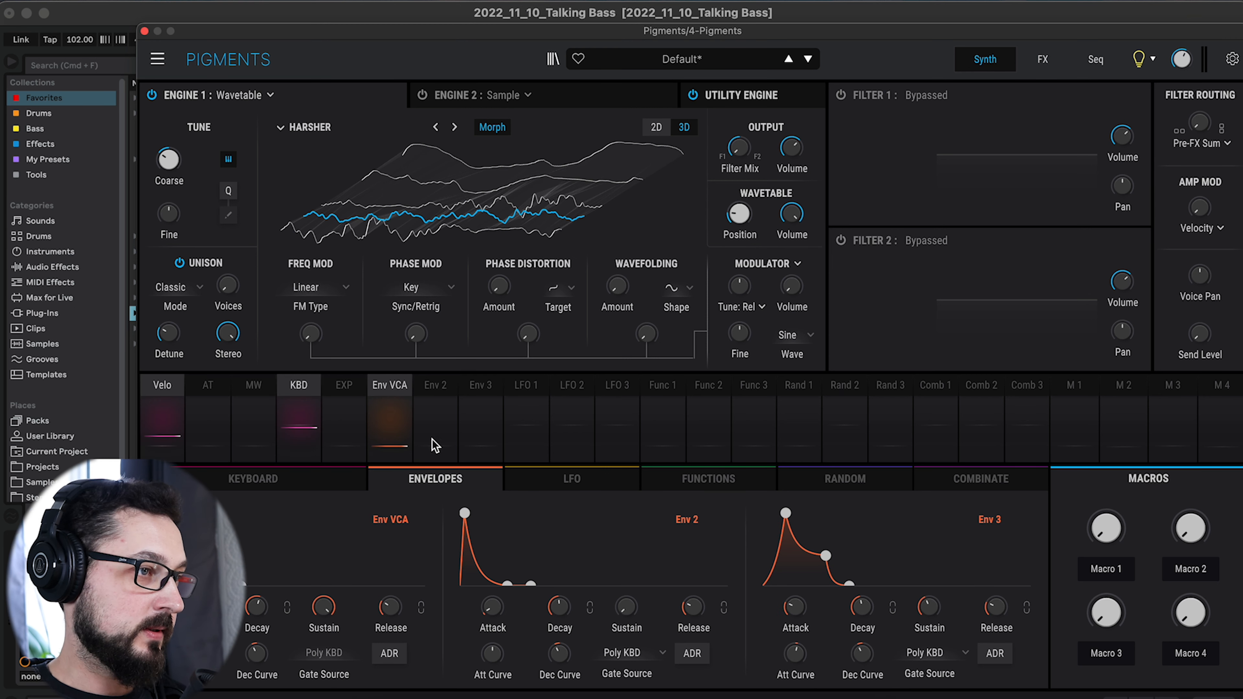
Slow LFO 1's rate to about 0.119 Hz and set its reset source to Free Running.
left_click(538, 433)
left_click_drag(328, 603, 329, 630)
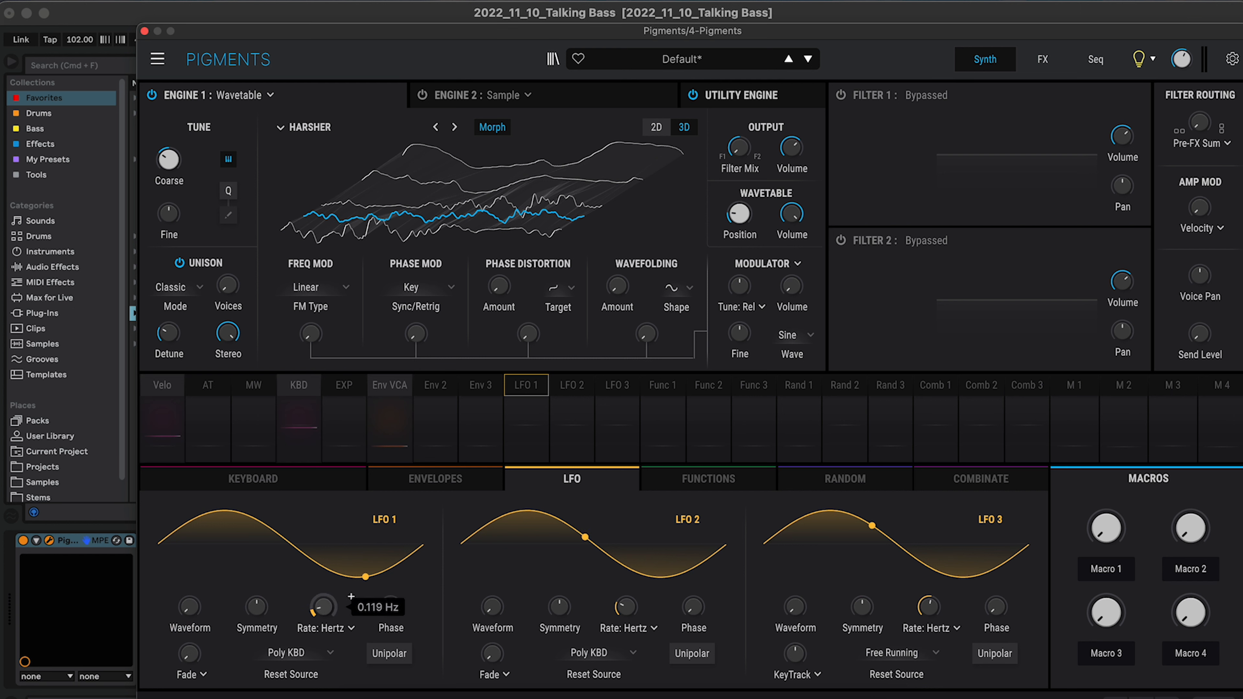
left_click(289, 653)
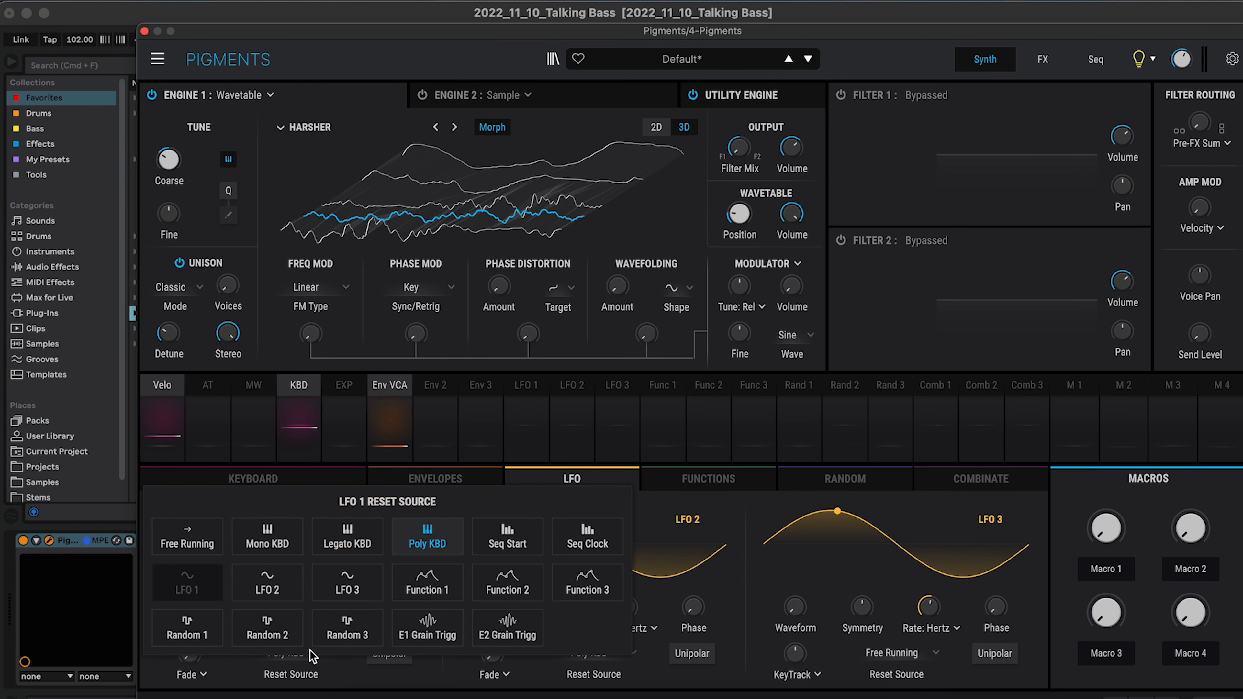
left_click(187, 539)
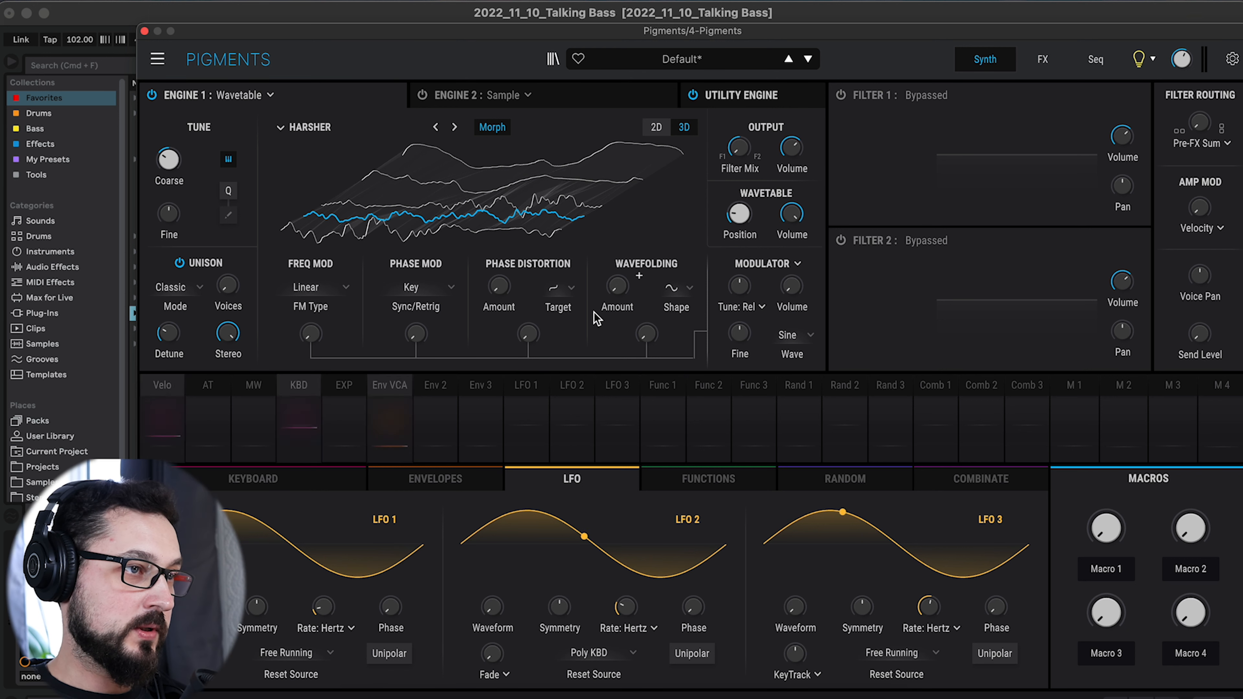
Modulate Engine 1's wavetable position with LFO 1 by an amount of 0.18.
left_click(758, 205)
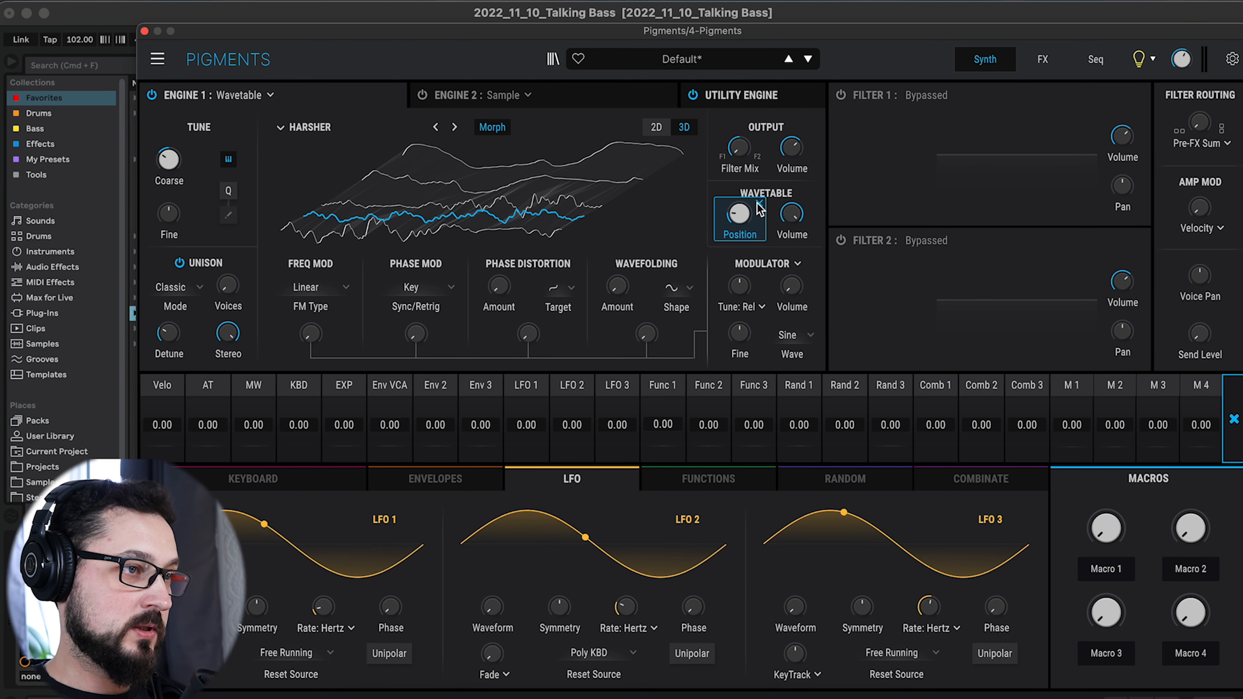
left_click_drag(525, 425, 524, 411)
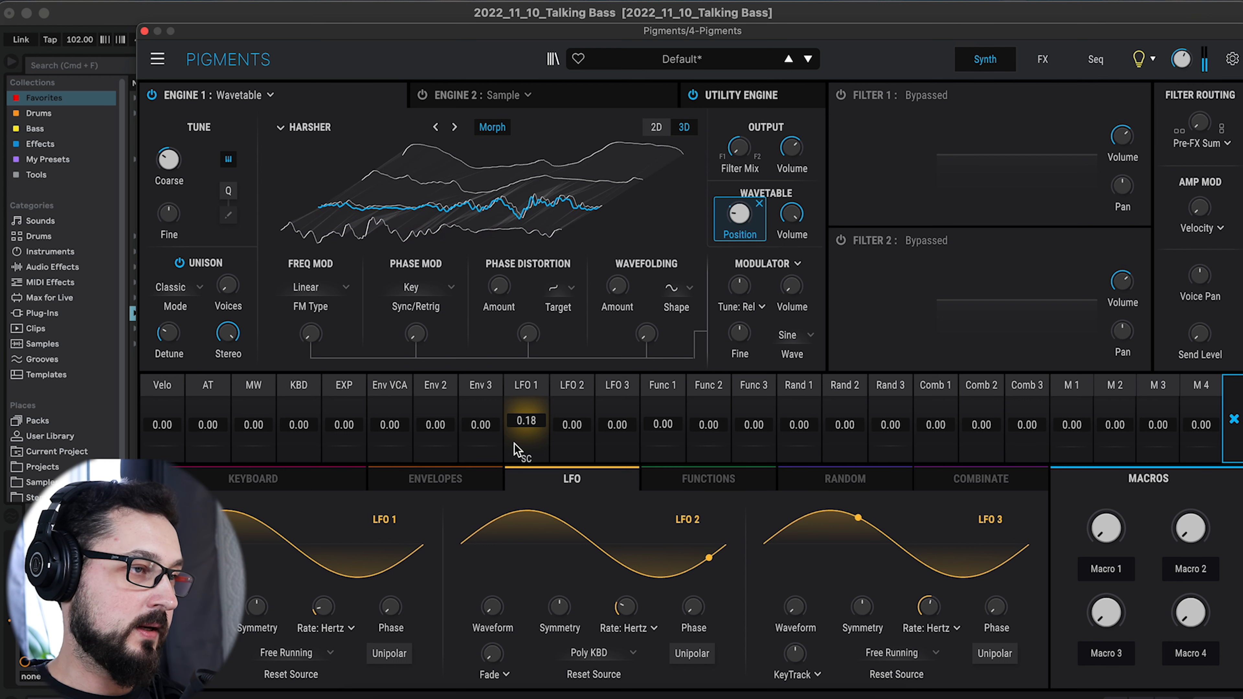
Choose a different Phase Distortion target shape and set the distortion amount to about 0.112.
mouse_move(632, 285)
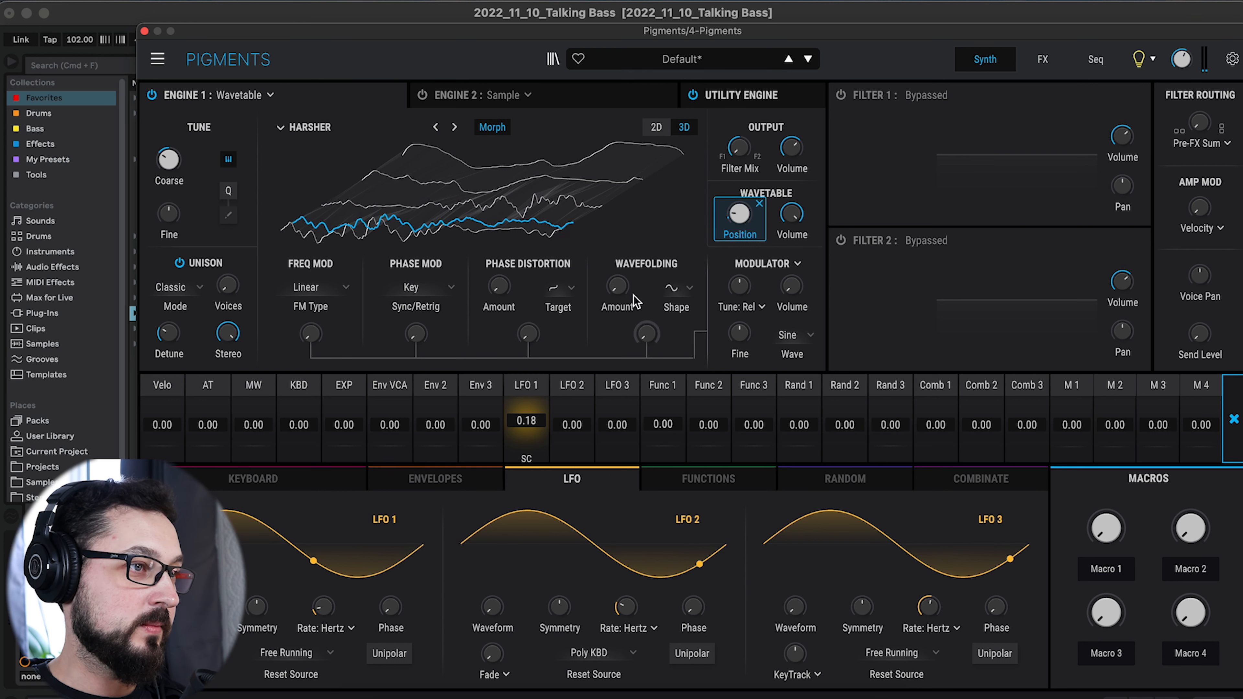
left_click(566, 292)
left_click(638, 339)
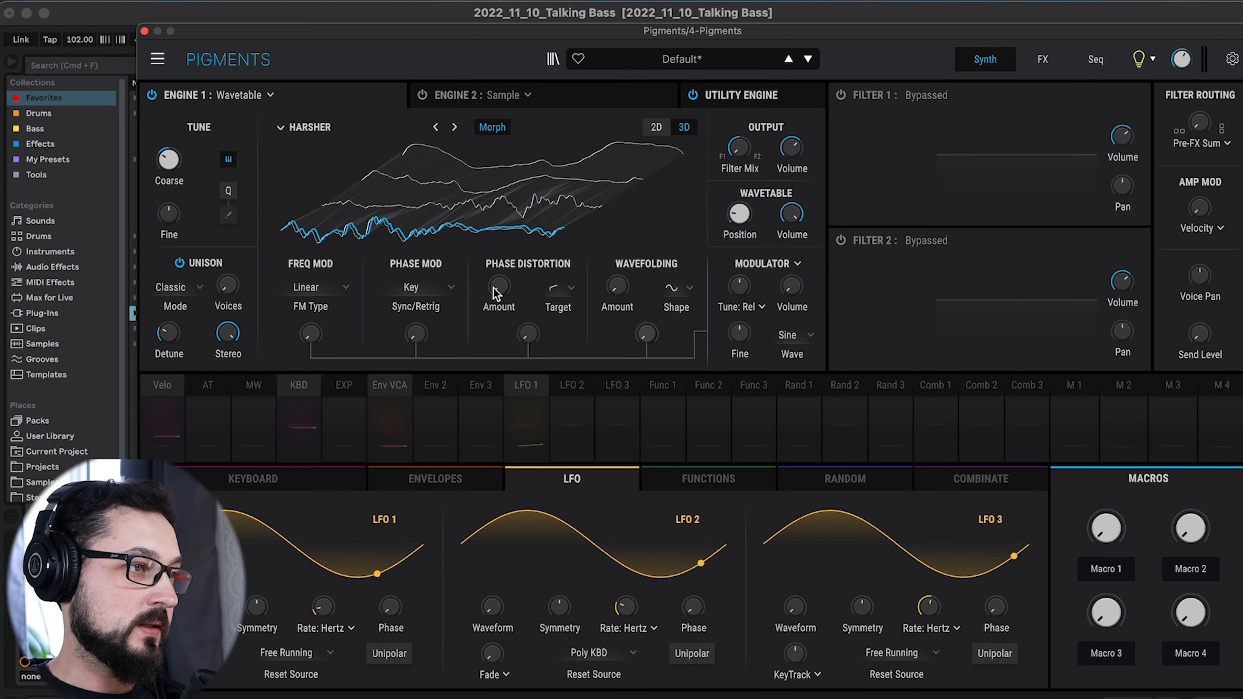
mouse_move(505, 287)
left_click_drag(505, 287, 513, 264)
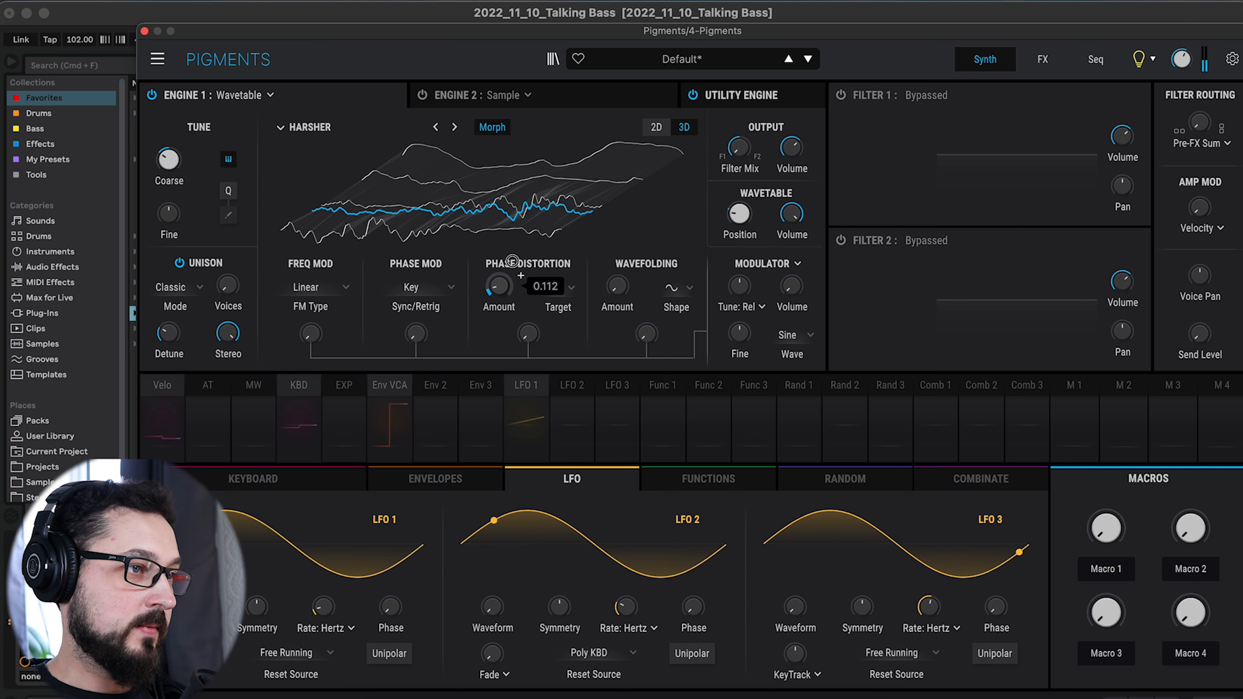
Raise the modulator's amount on Phase Distortion and Wavefolding slightly, and on Freq Mod to about 0.007.
left_click_drag(534, 334, 534, 305)
left_click_drag(309, 336, 308, 313)
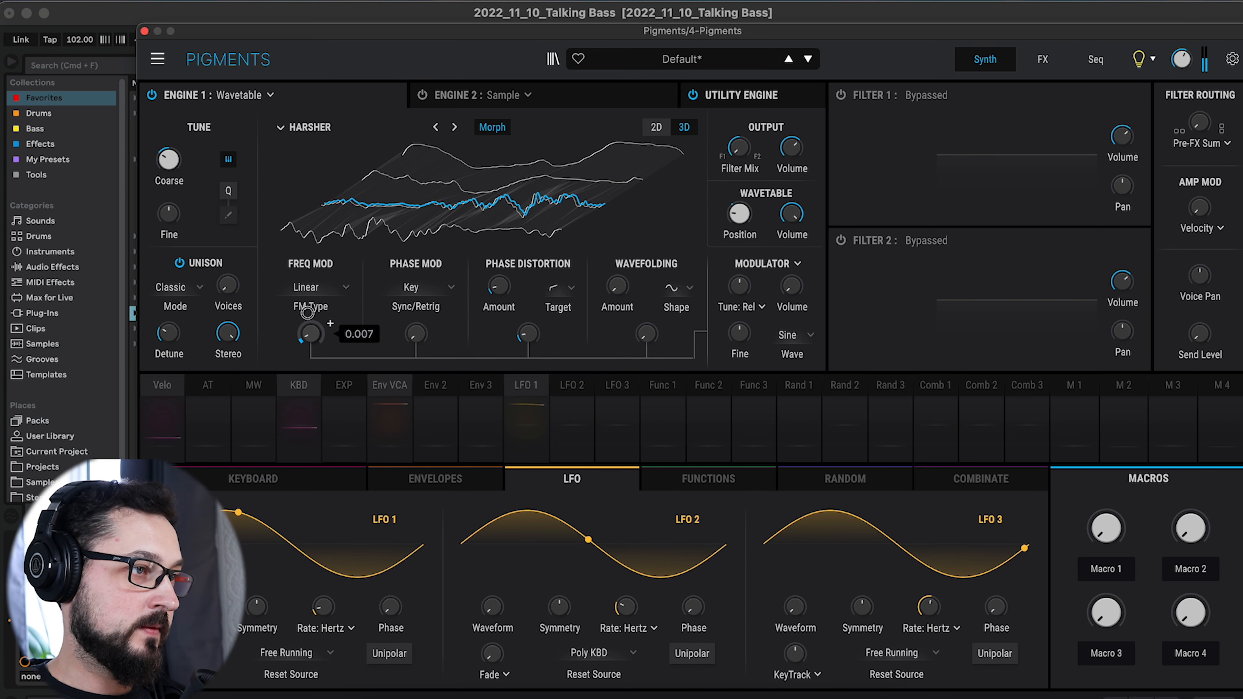
left_click_drag(646, 334, 651, 295)
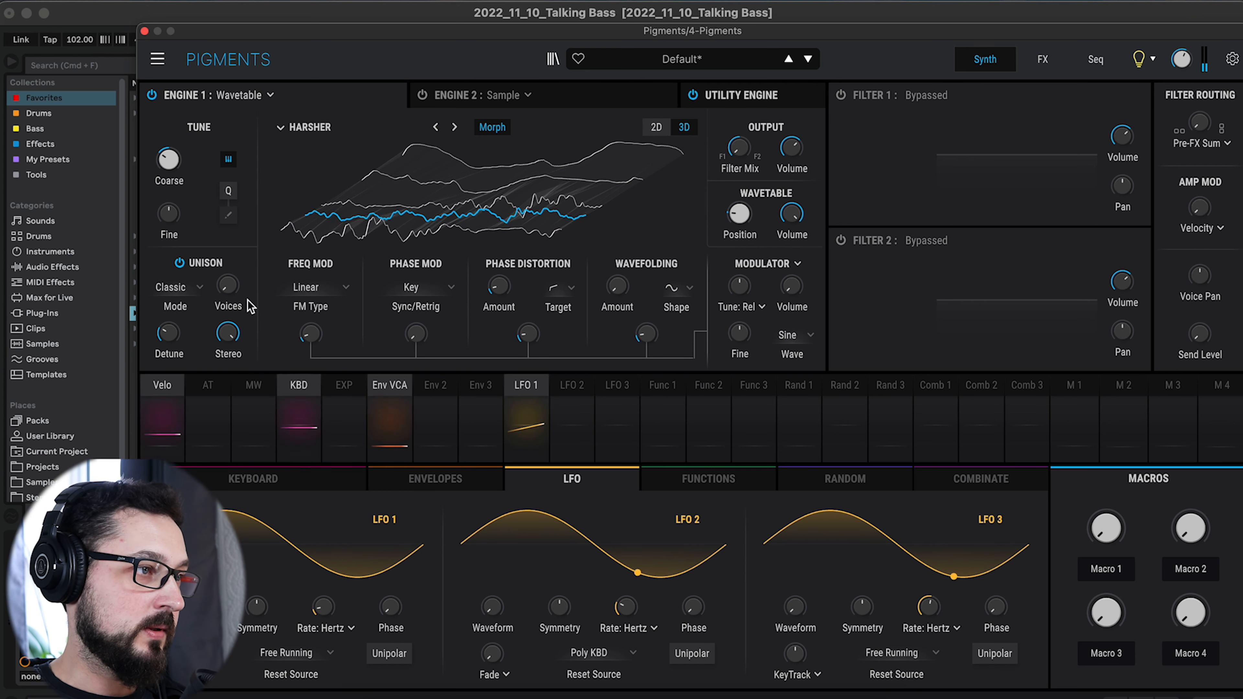
Reduce Engine 1's unison detune to 0.310 % and adjust the unison voices.
left_click_drag(176, 338, 175, 387)
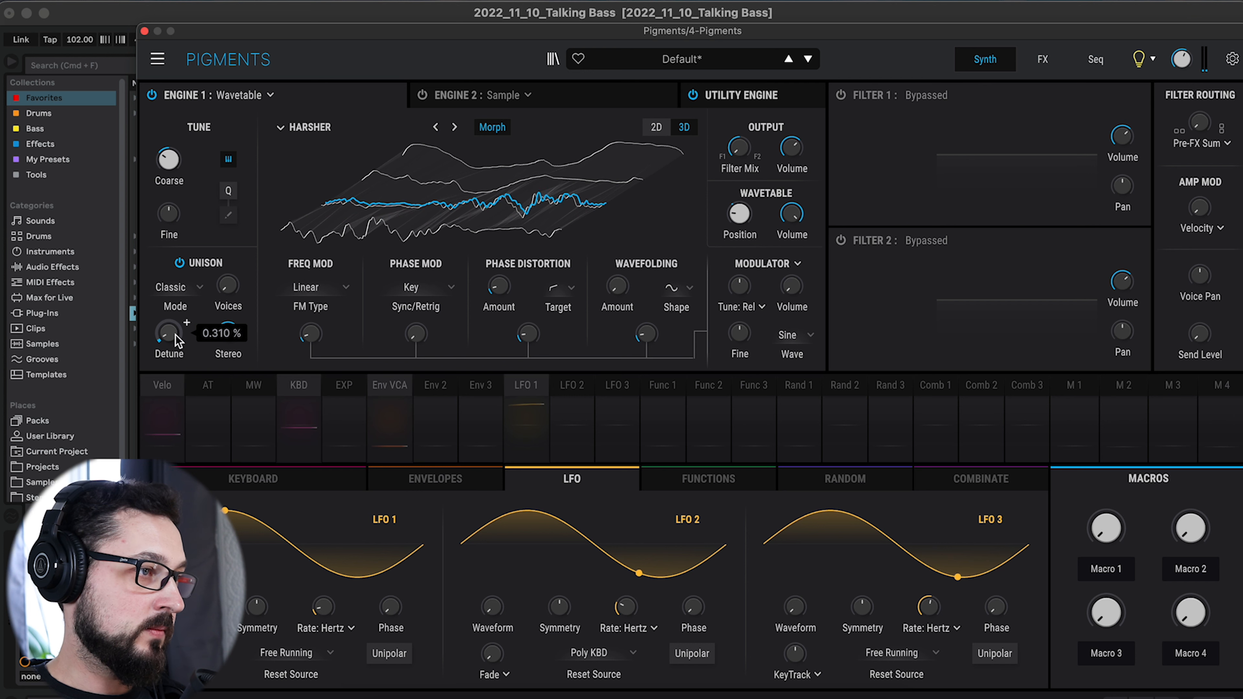
left_click_drag(230, 286, 231, 275)
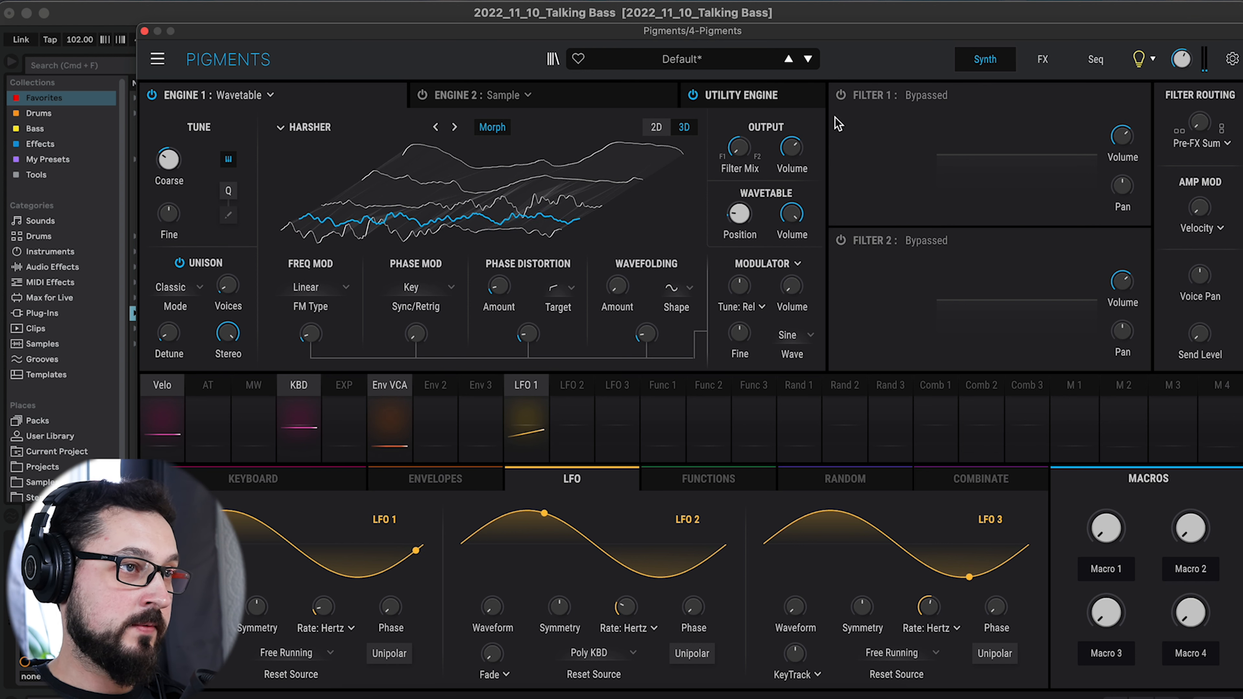
Enable Filter 1 in MultiMode, lower its cutoff to about 183 Hz and raise its resonance.
left_click(841, 97)
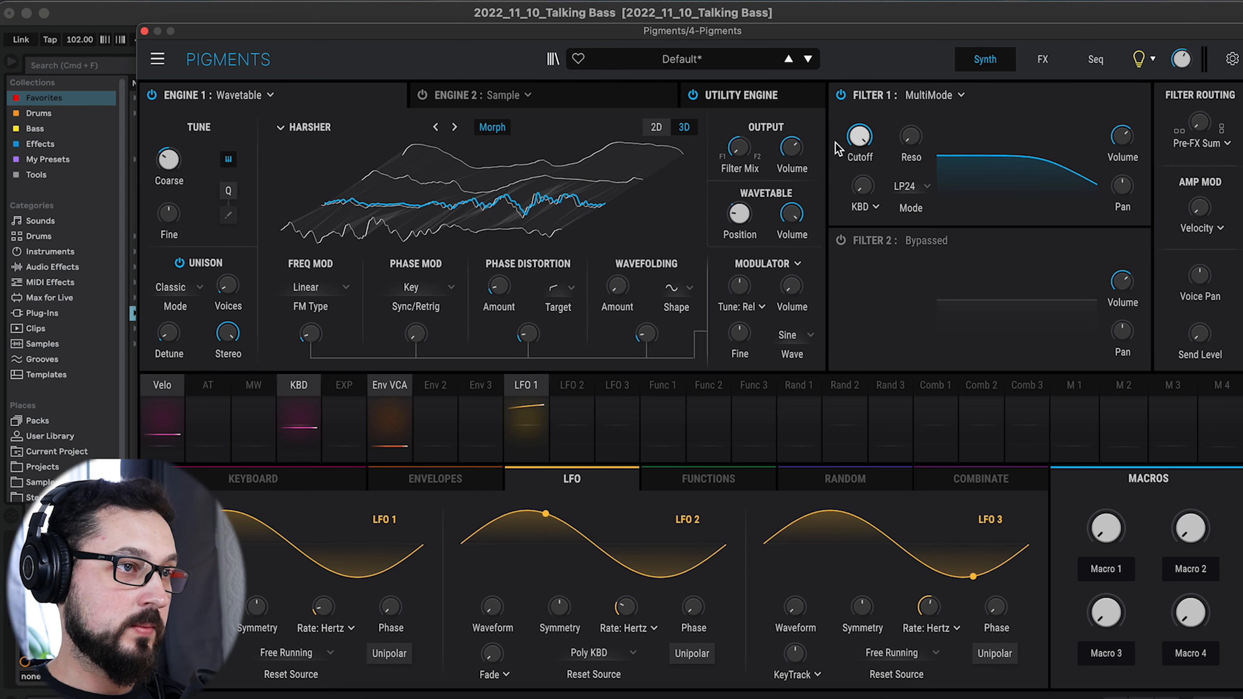
left_click_drag(858, 142, 876, 281)
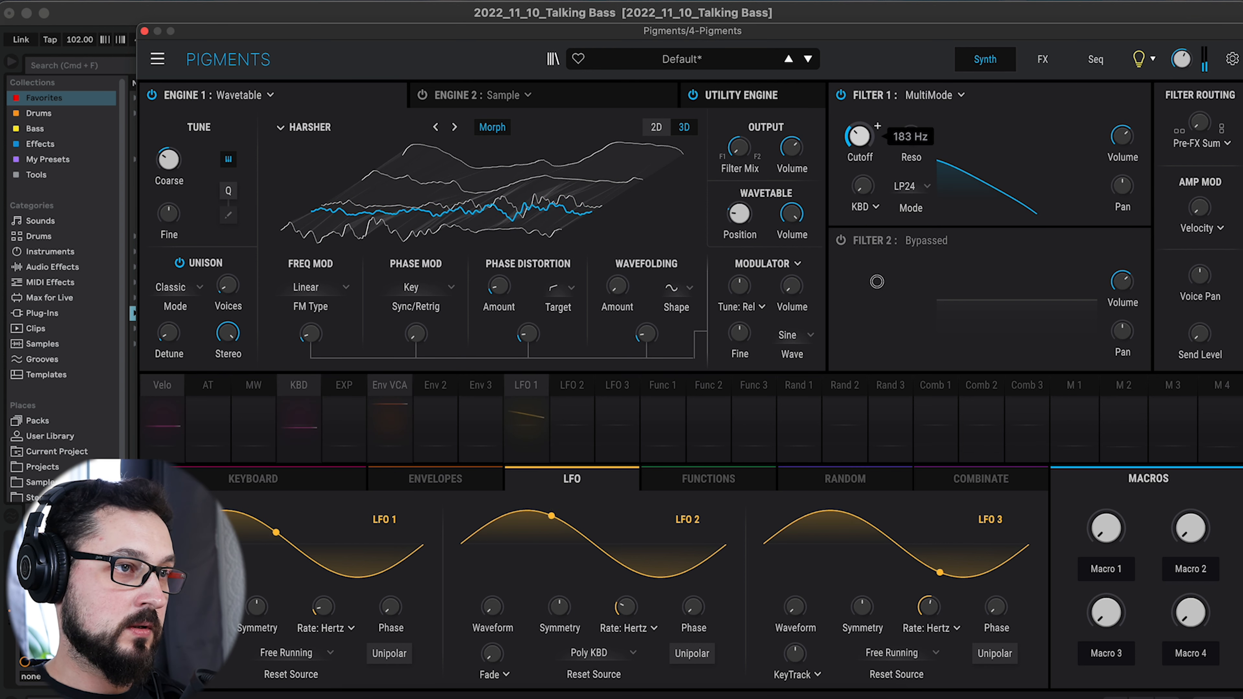
left_click_drag(929, 126, 928, 126)
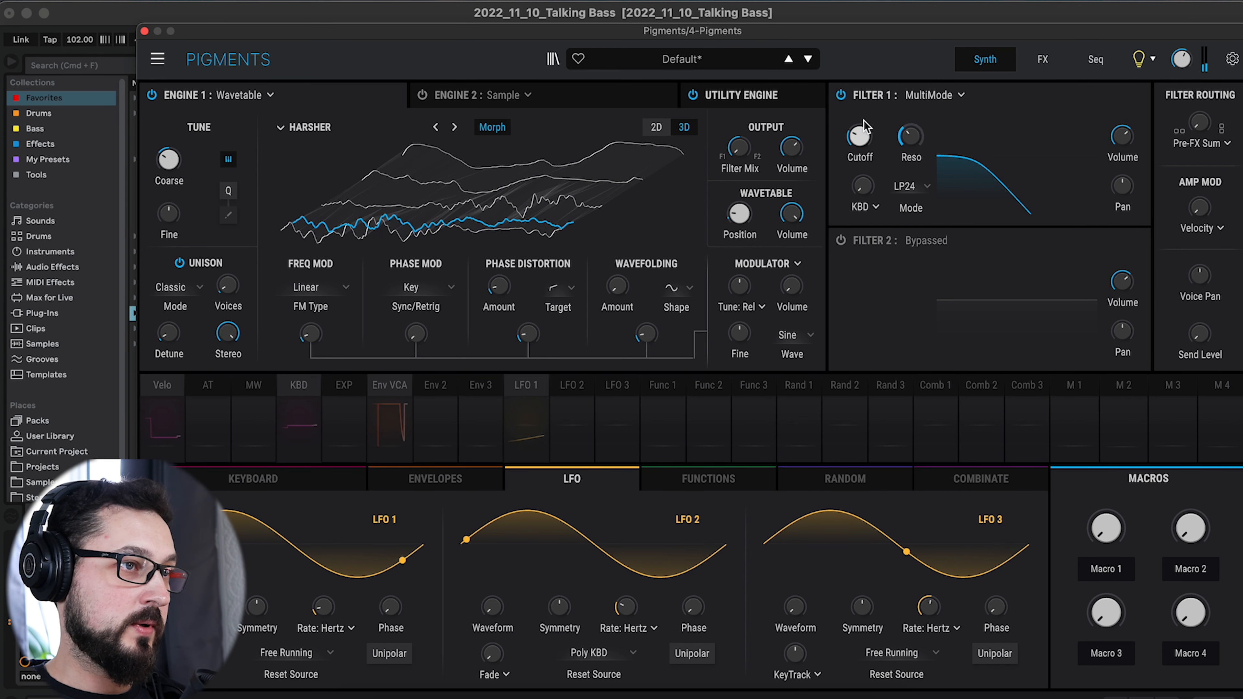
Modulate Filter 1's cutoff by 0.44 and resonance by 0.22 with Env 2, and raise the filter's keyboard tracking.
left_click(877, 128)
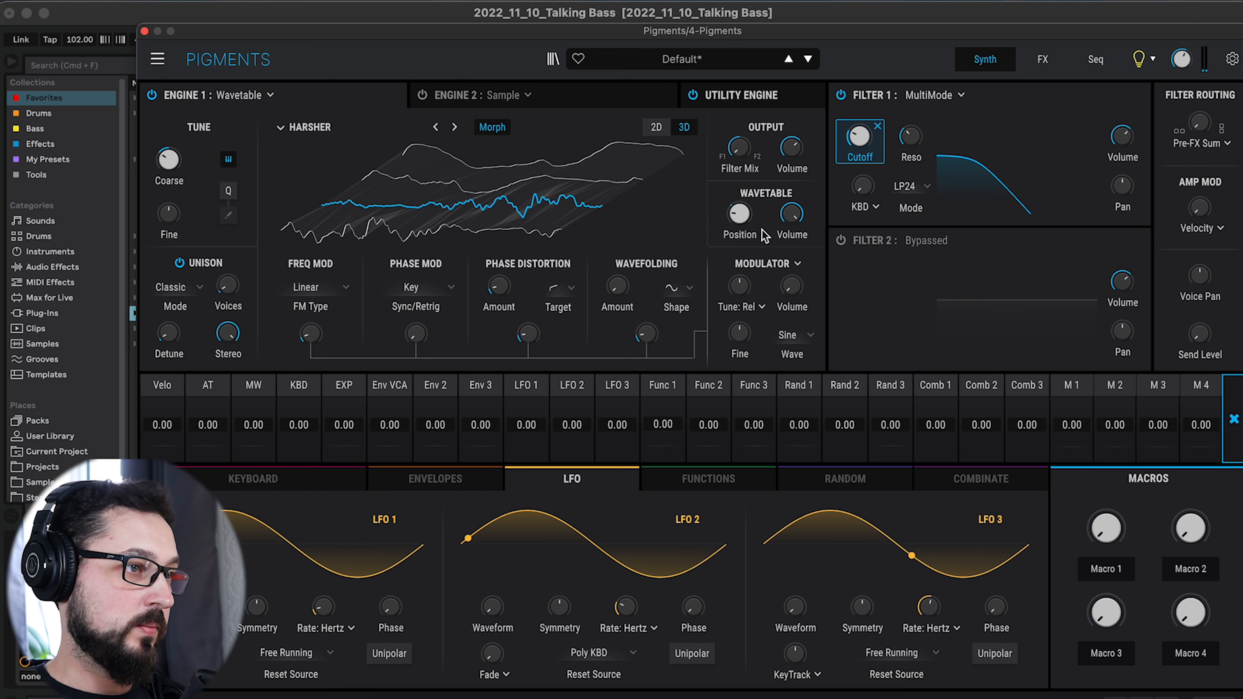
left_click_drag(460, 420, 440, 370)
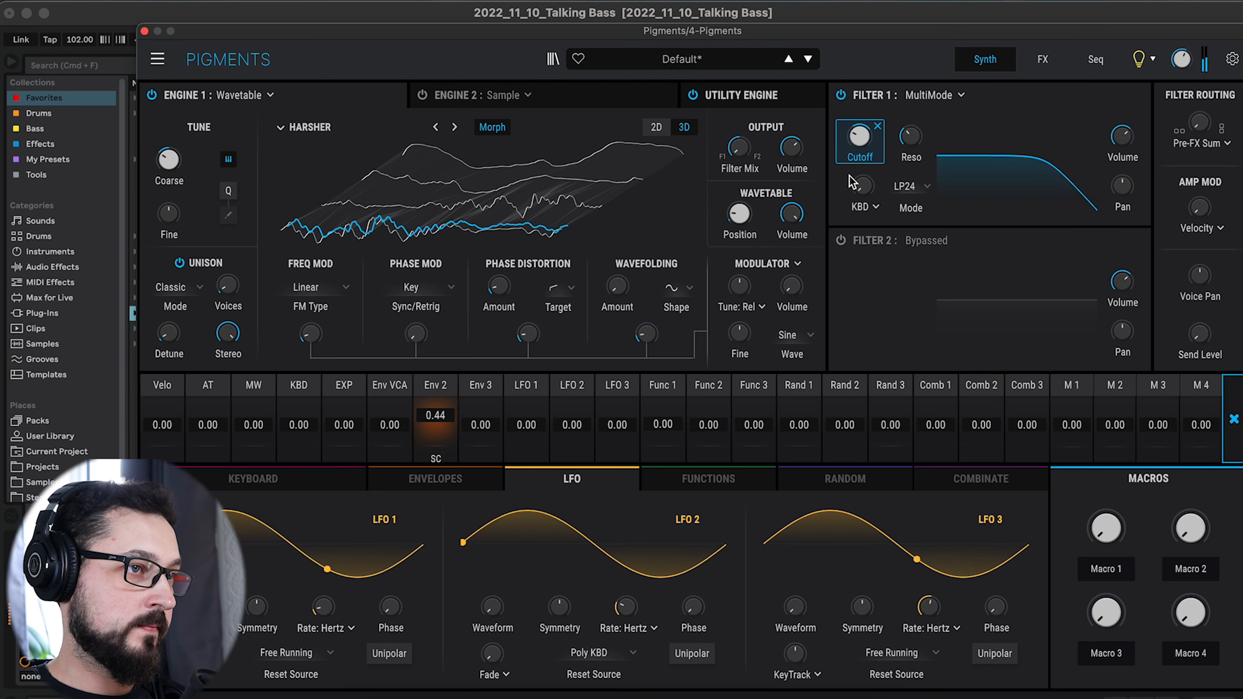
left_click(929, 126)
left_click_drag(433, 424, 441, 392)
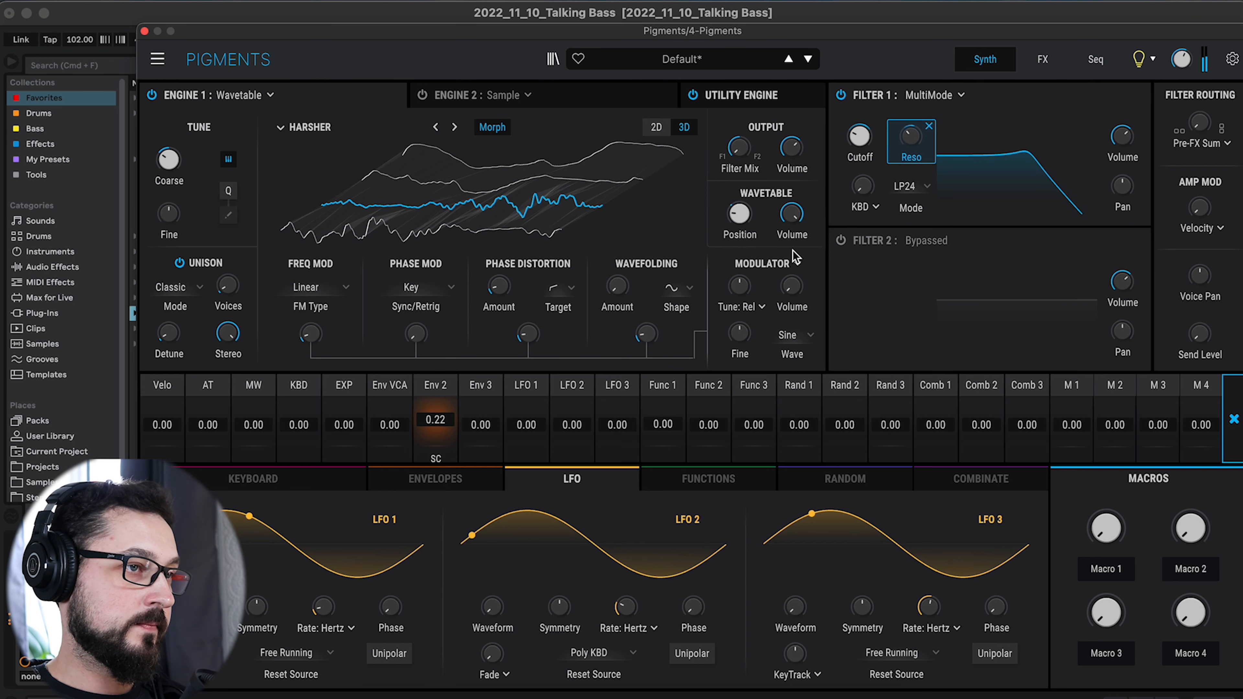
left_click_drag(868, 190, 861, 167)
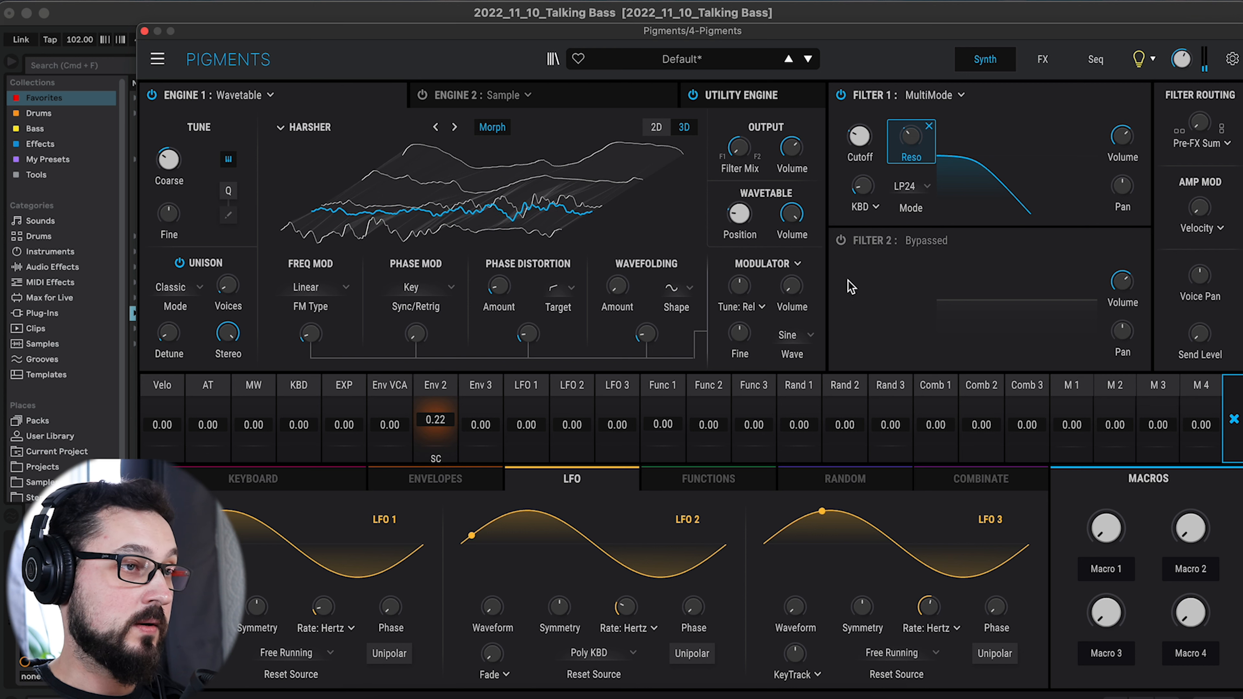
Enable Filter 2 as a Formant type, lower its Morph, raise its Freq Shift, and adjust the engine's filter mix.
left_click(841, 241)
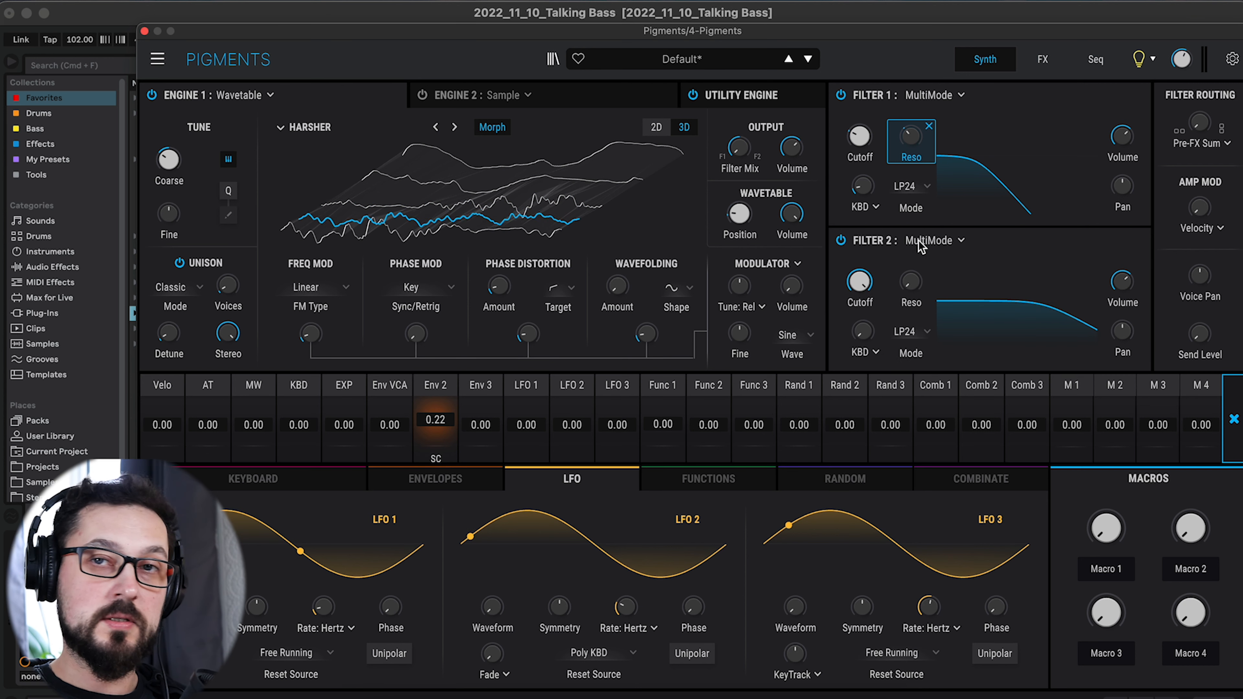
left_click(928, 240)
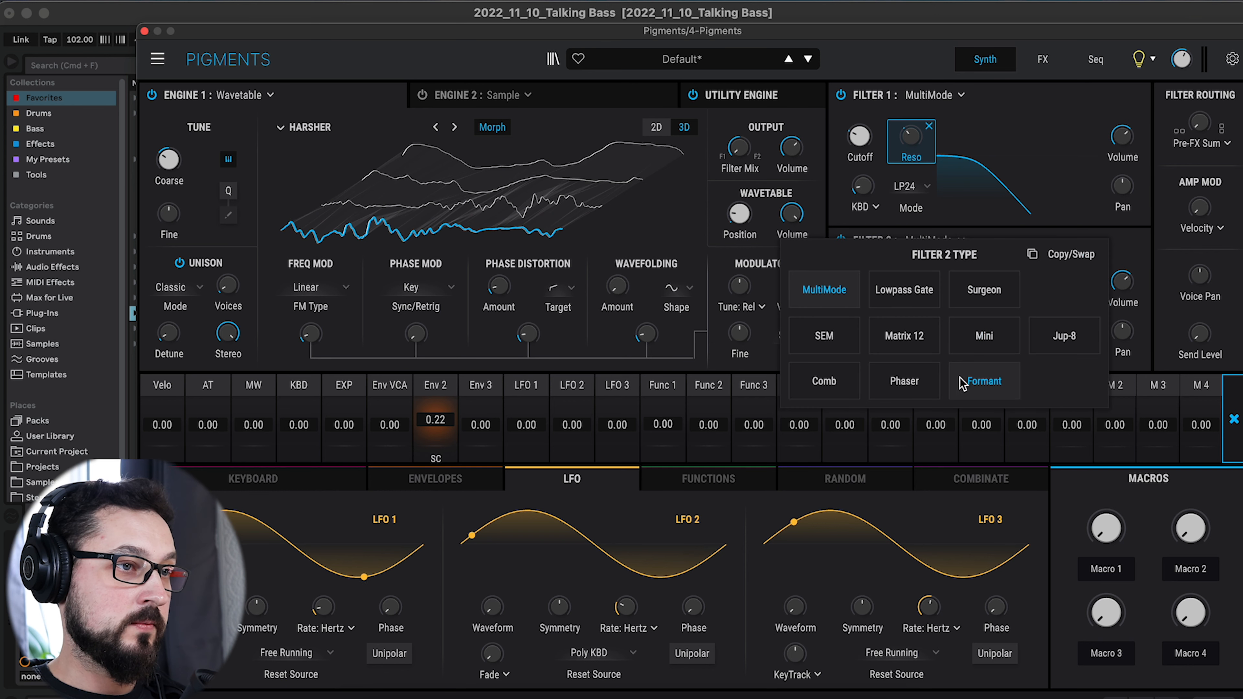
left_click(970, 382)
left_click_drag(912, 278, 911, 318)
left_click_drag(865, 277, 865, 267)
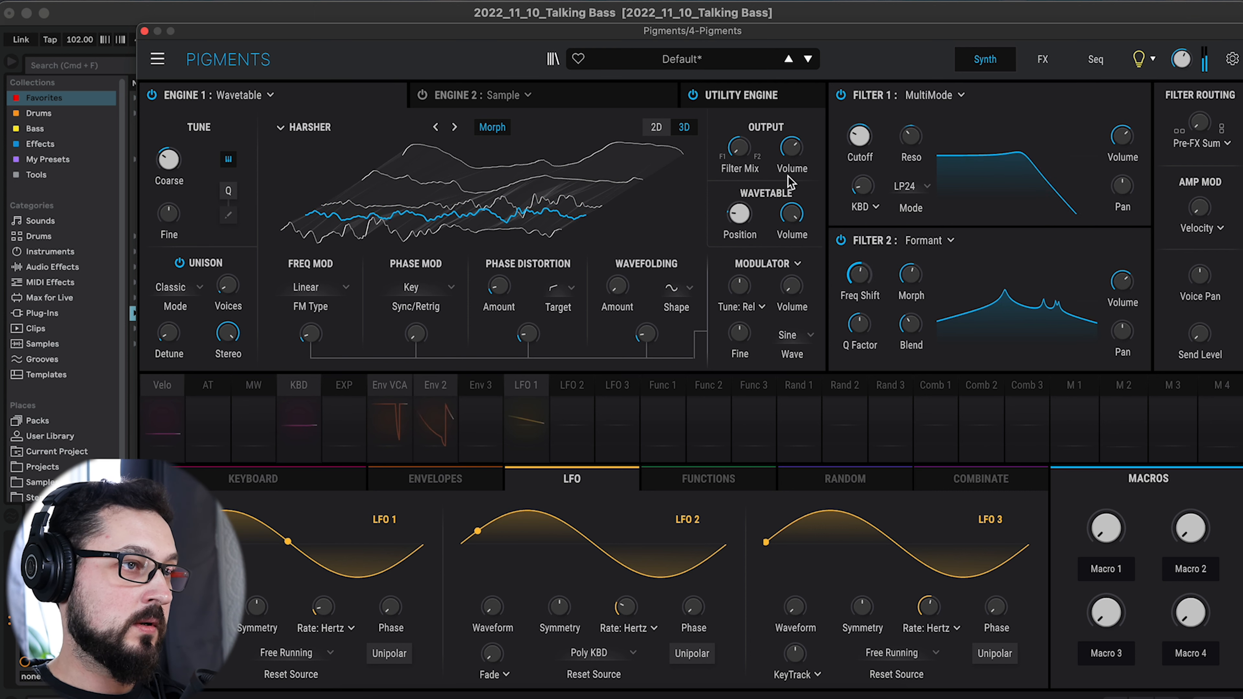
left_click_drag(736, 167, 722, 82)
Modulate Filter 2's Freq Shift by 0.23 with Env 3 and lower its base Freq Shift.
mouse_move(865, 267)
left_mouse_down()
mouse_move(857, 295)
mouse_move(872, 269)
left_mouse_up()
left_click(879, 266)
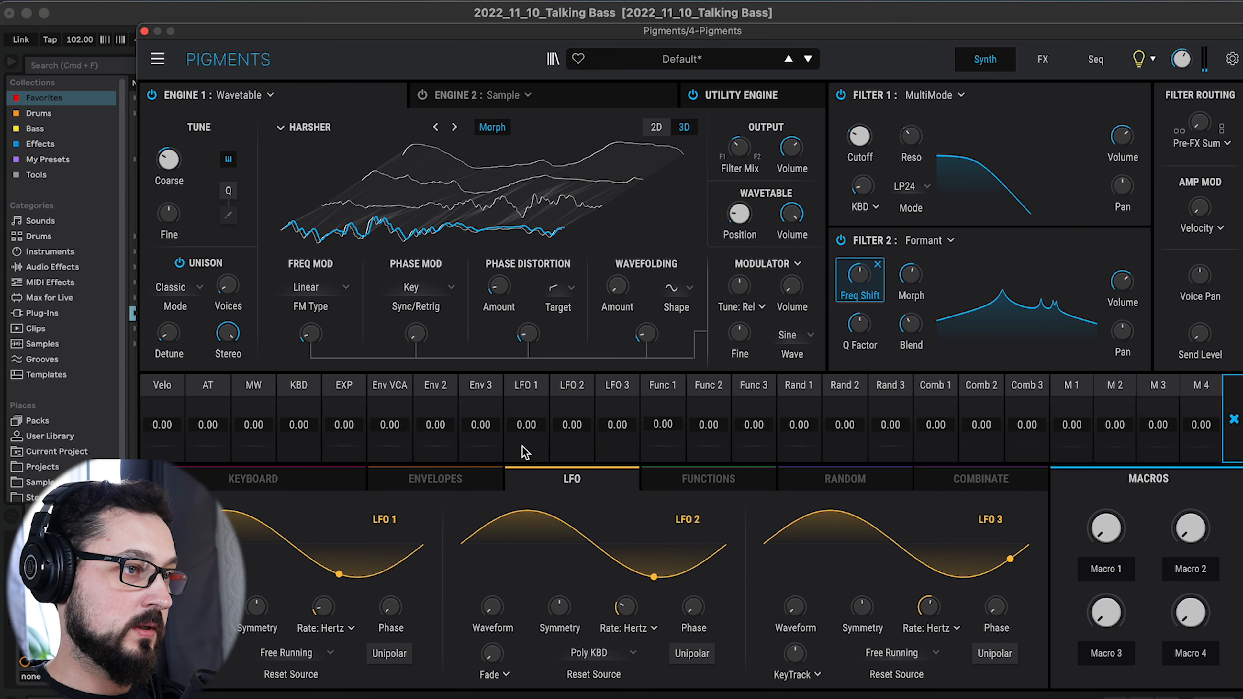
left_click_drag(469, 431, 482, 400)
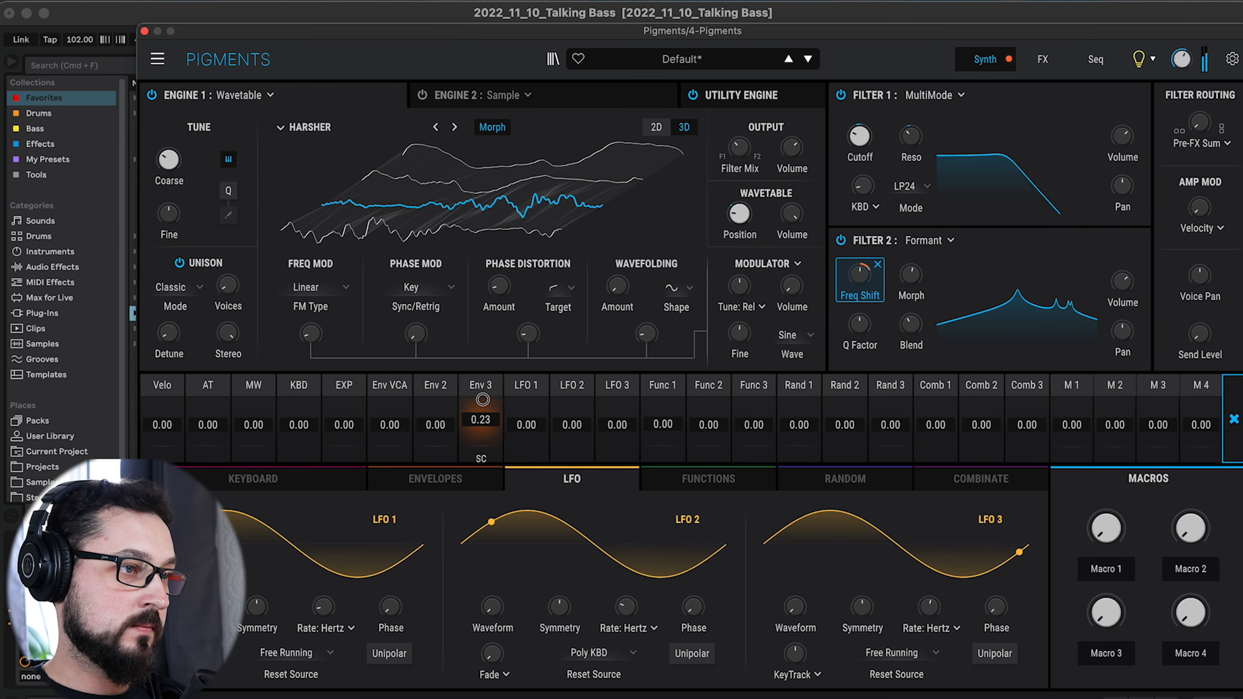
left_click_drag(860, 279, 860, 322)
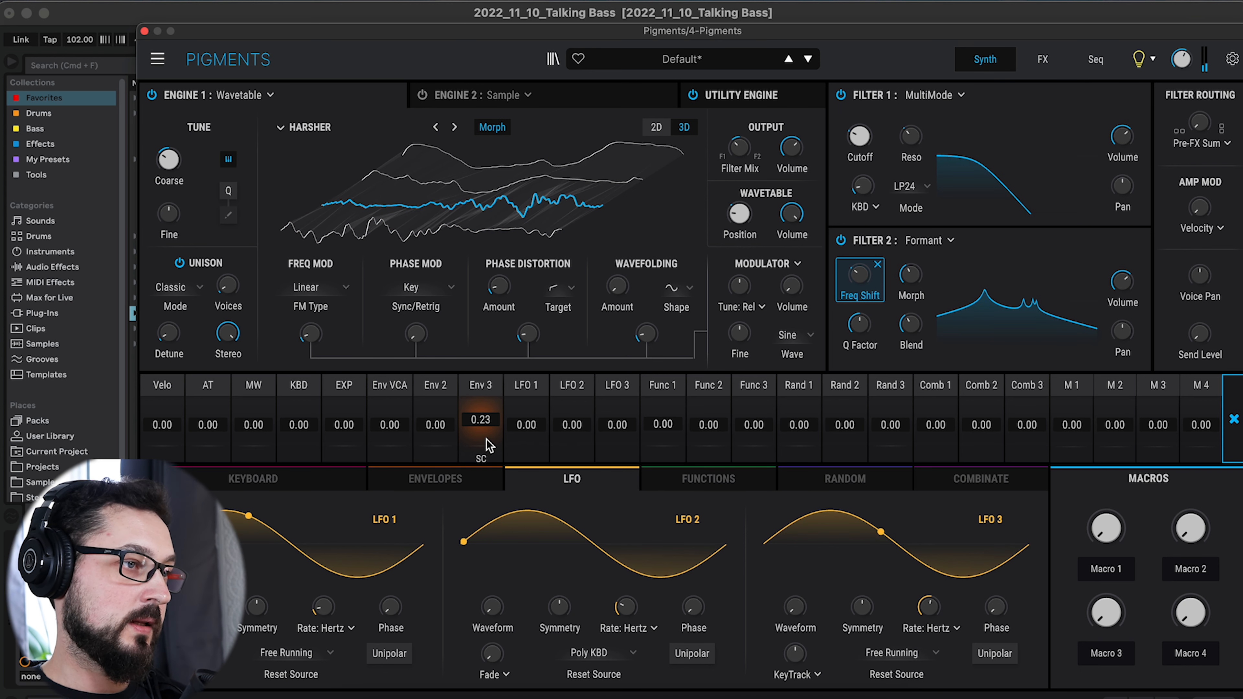
left_click(1233, 419)
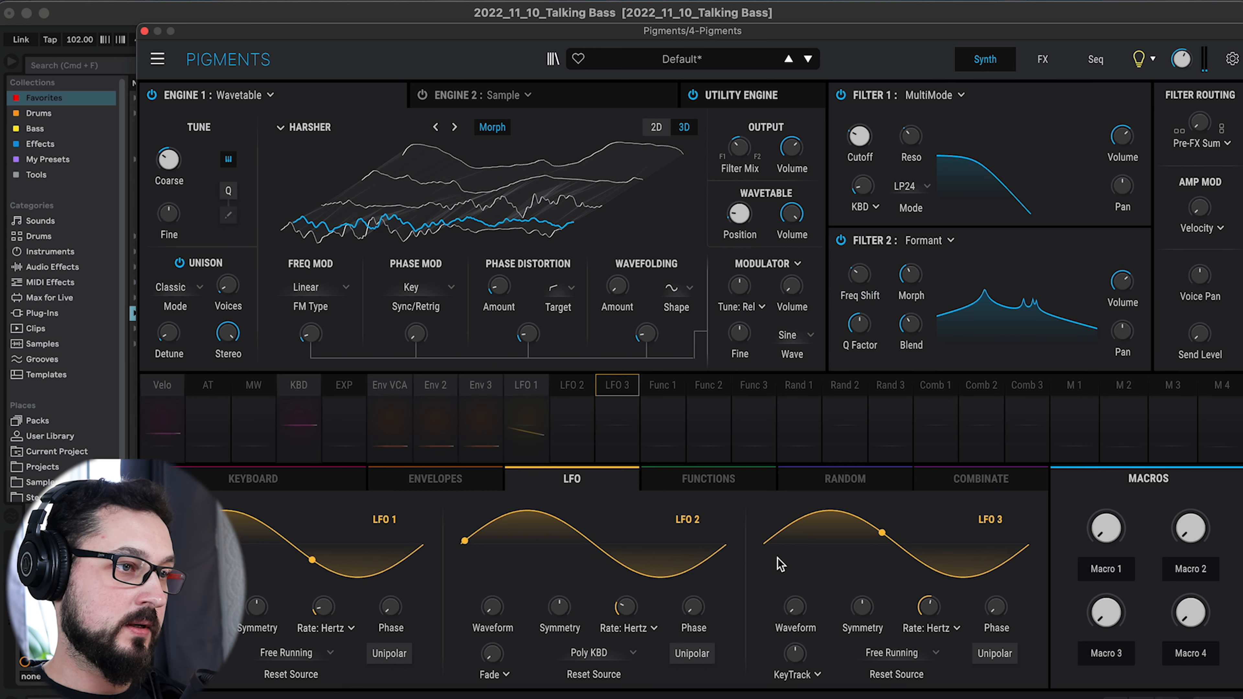
Shape Env 3 with a more rounded attack curve, a slightly longer attack and a decay curve of 0.640.
left_click(471, 424)
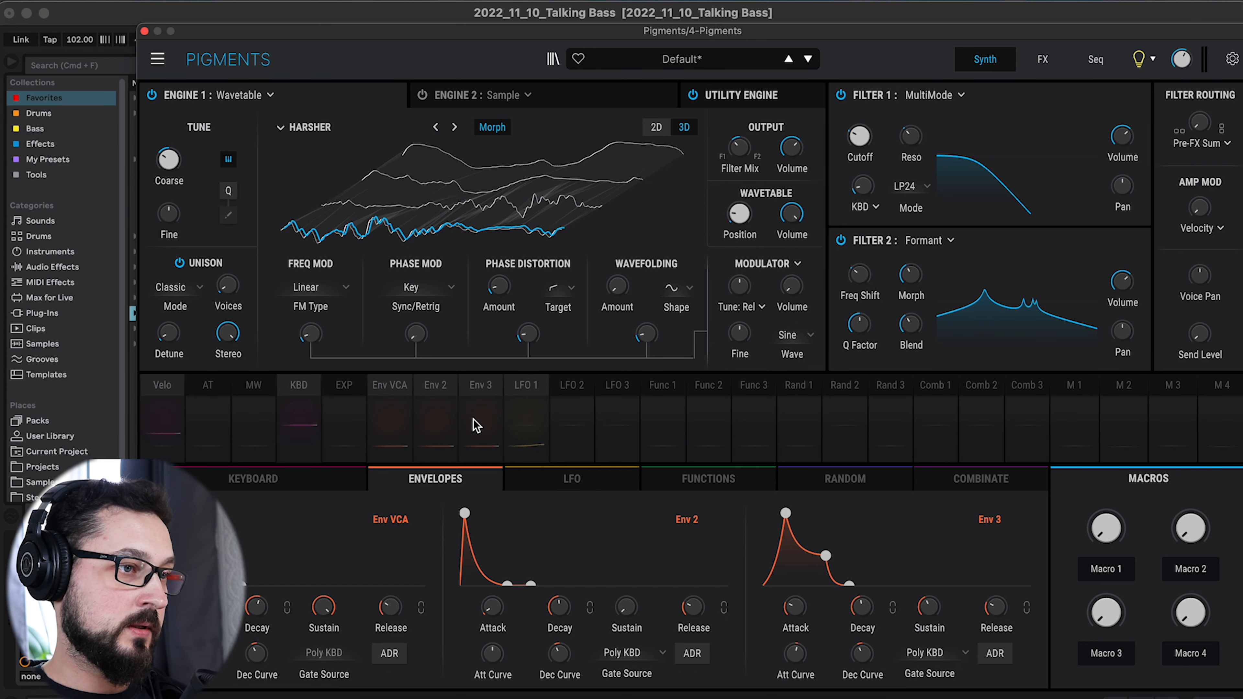
left_click_drag(795, 651, 791, 668)
left_click_drag(792, 515, 800, 512)
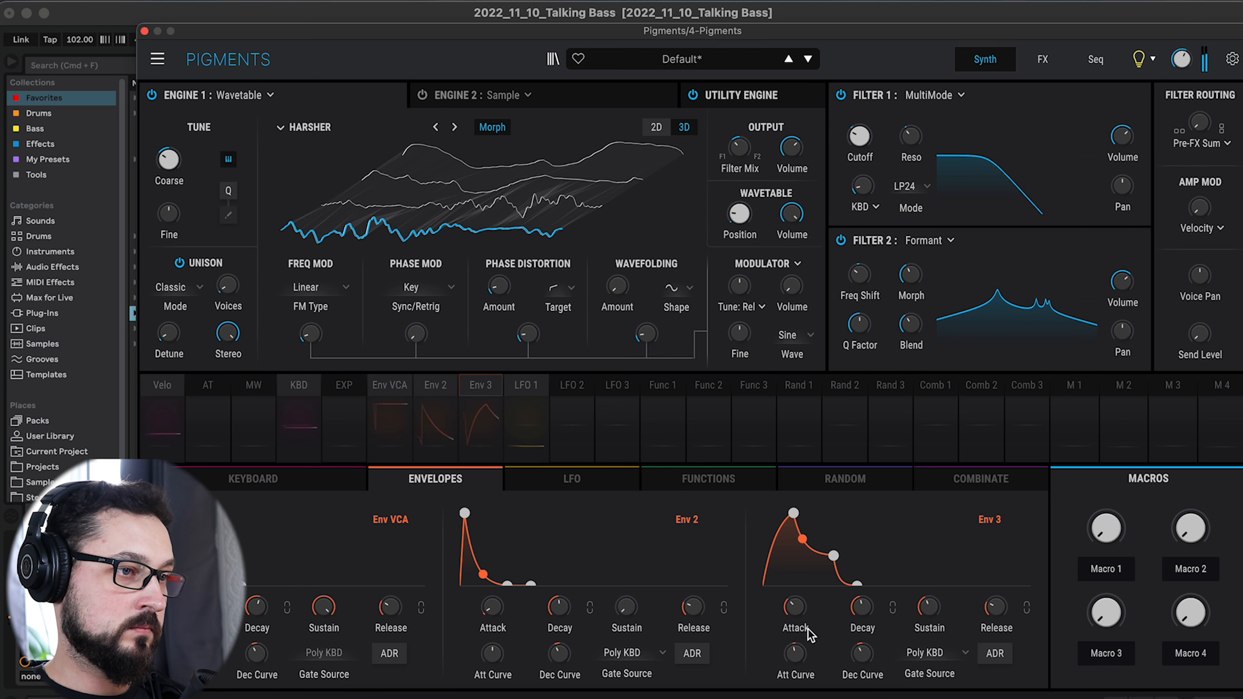
left_click_drag(862, 657, 864, 642)
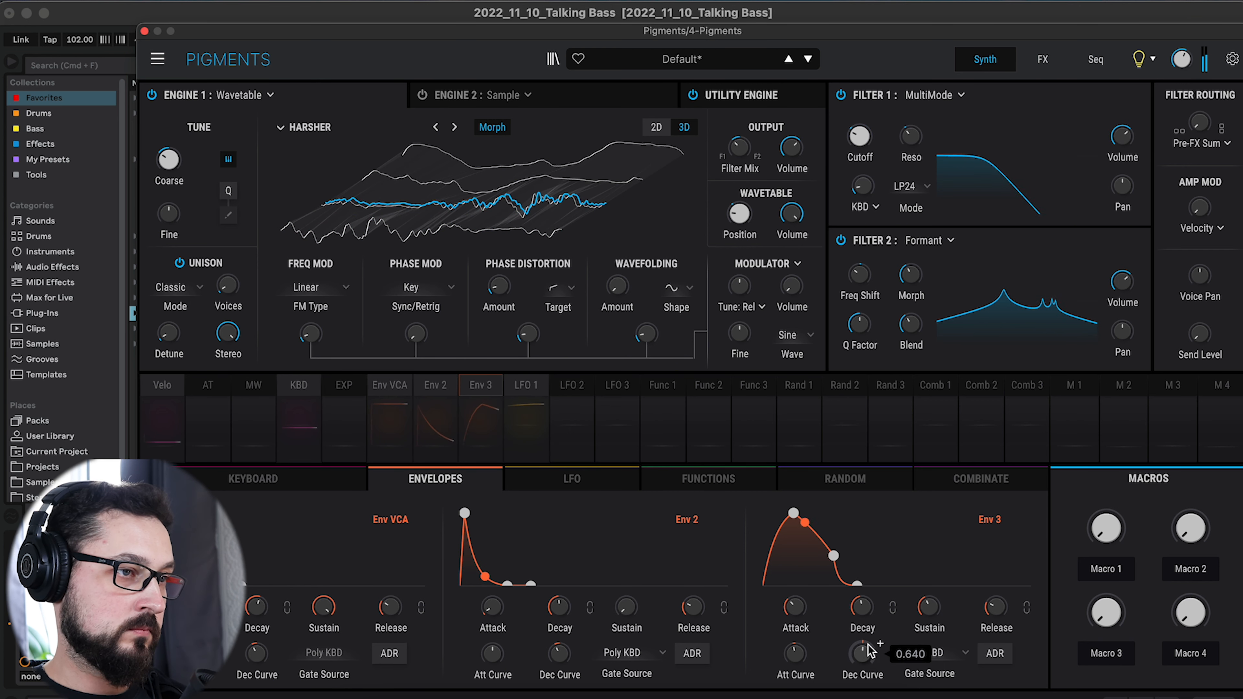
Modulate Env 3's Attack by -0.34 and its Decay by -0.38 with keyboard tracking (KBD).
left_click(814, 598)
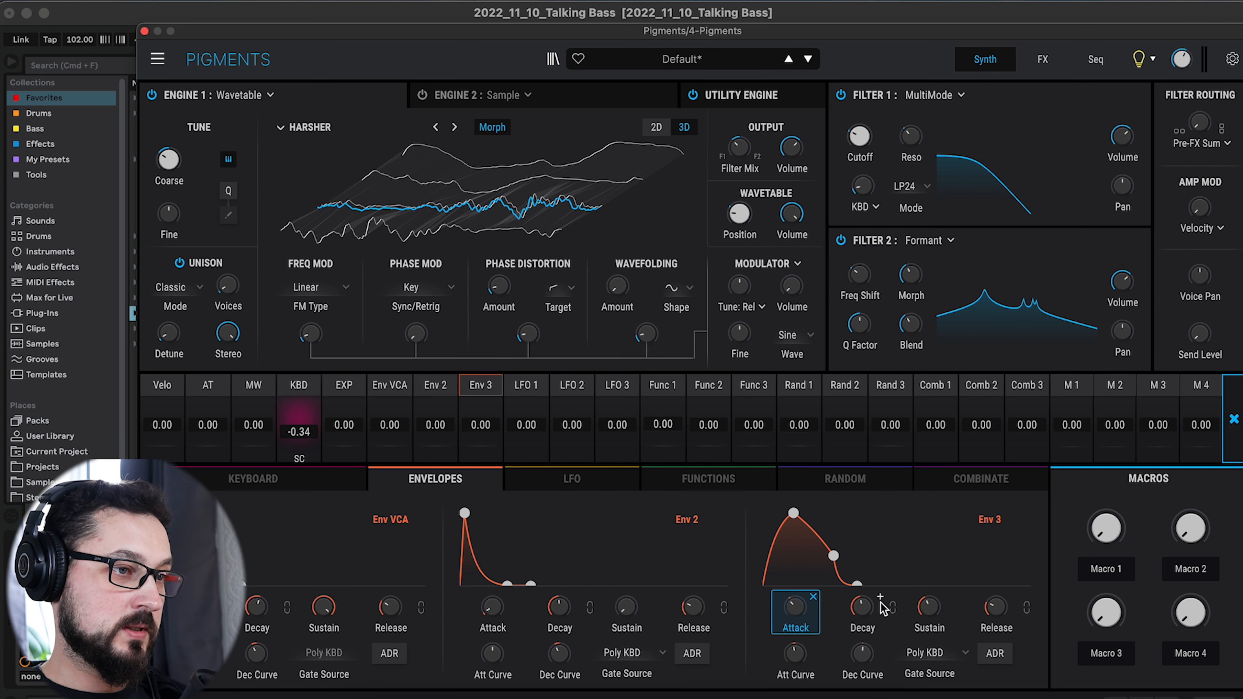
left_click_drag(298, 425, 300, 463)
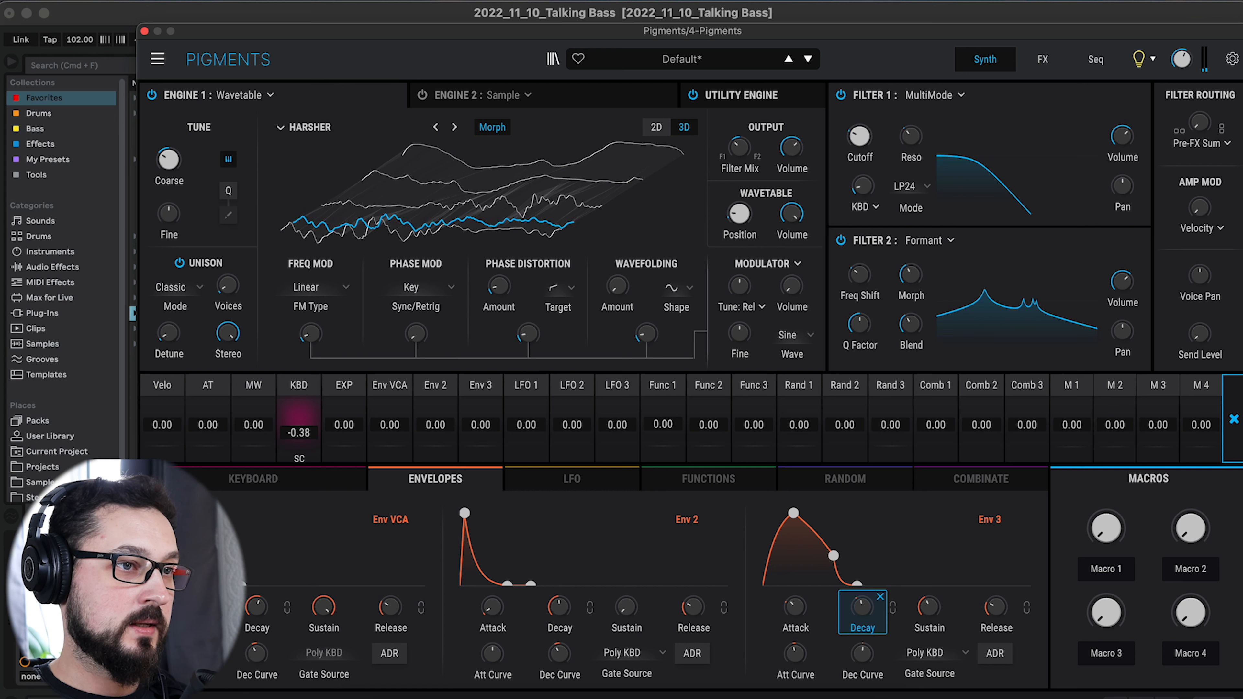
left_click(1233, 421)
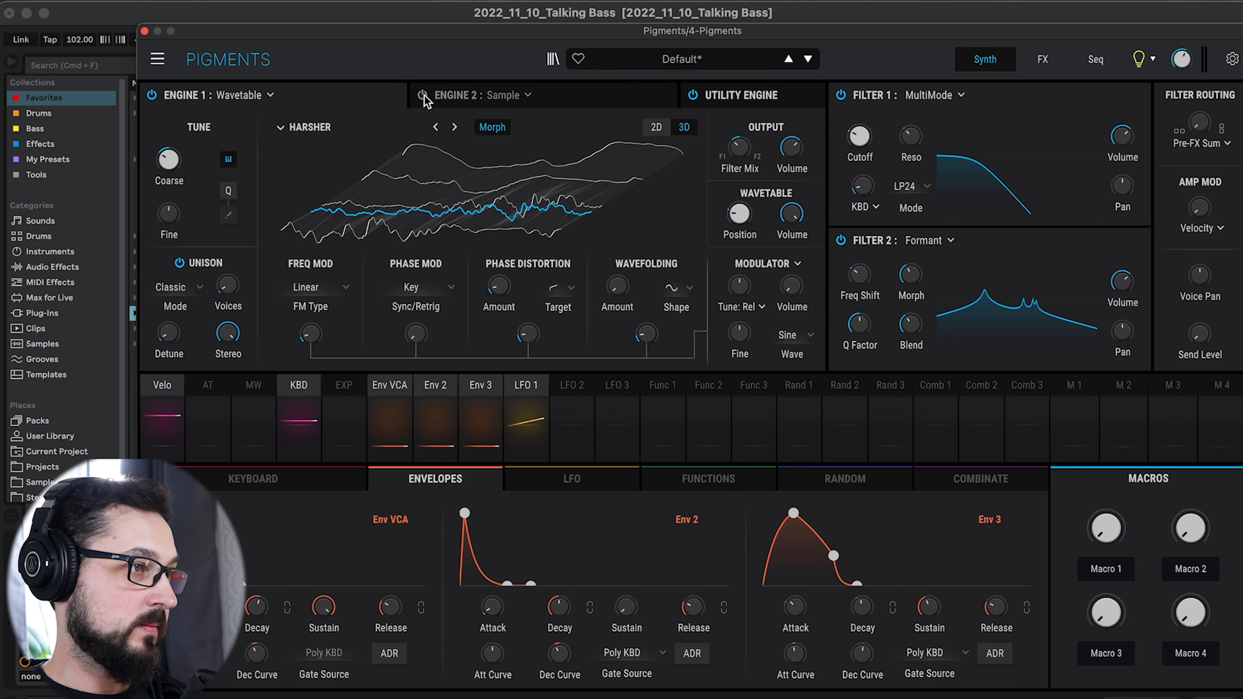
Enable Engine 2 as an Analog engine and lower its coarse tuning.
left_click(526, 95)
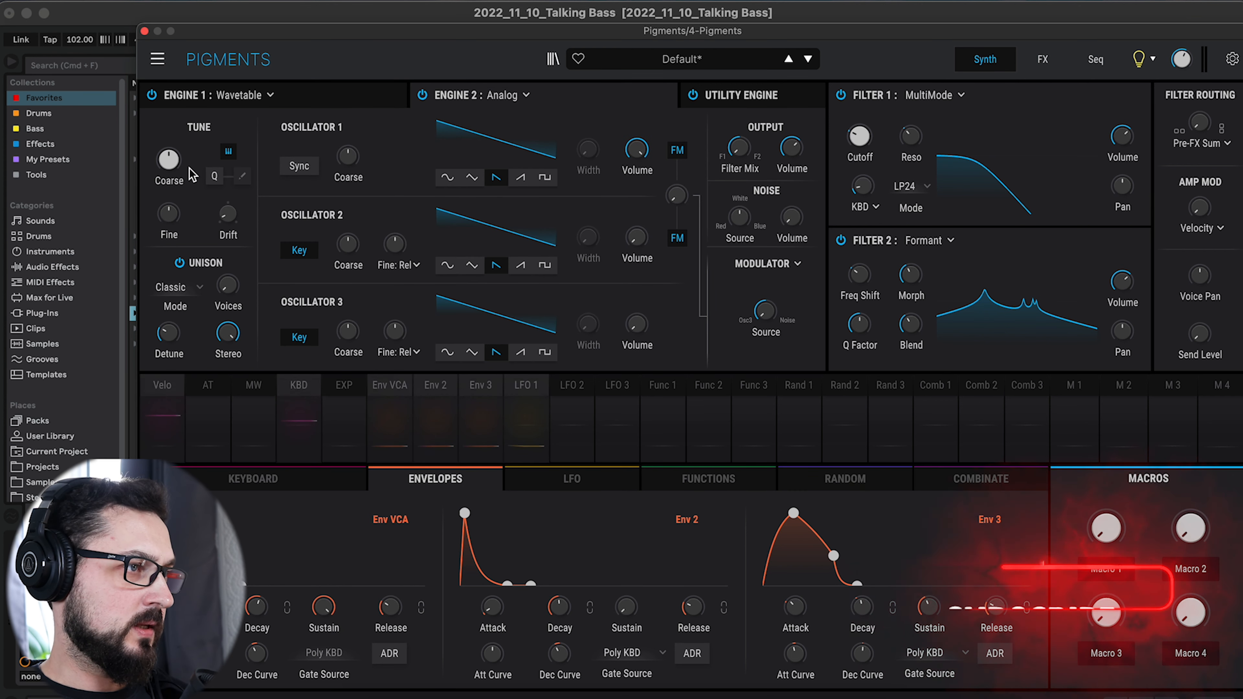
left_click_drag(171, 163, 174, 317)
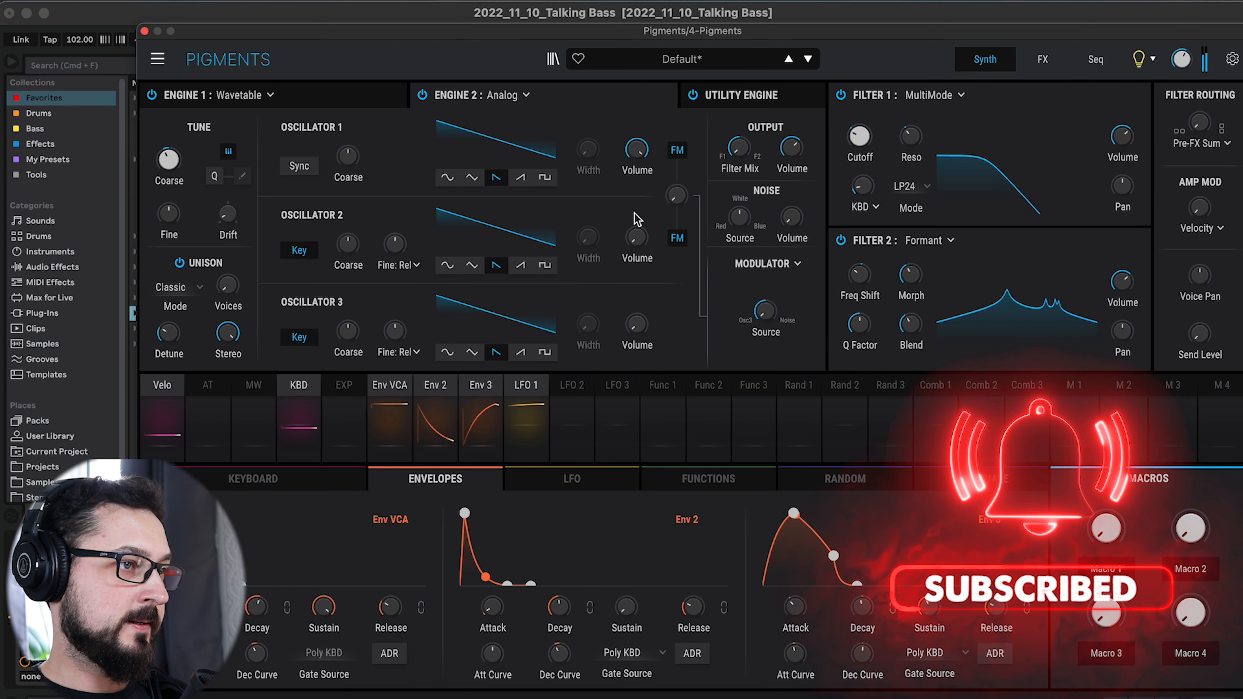
Raise Engine 2's FM amount to about 0.024, and give Oscillator 2 a sine wave, more volume and a lower coarse tuning.
left_click_drag(675, 202, 677, 163)
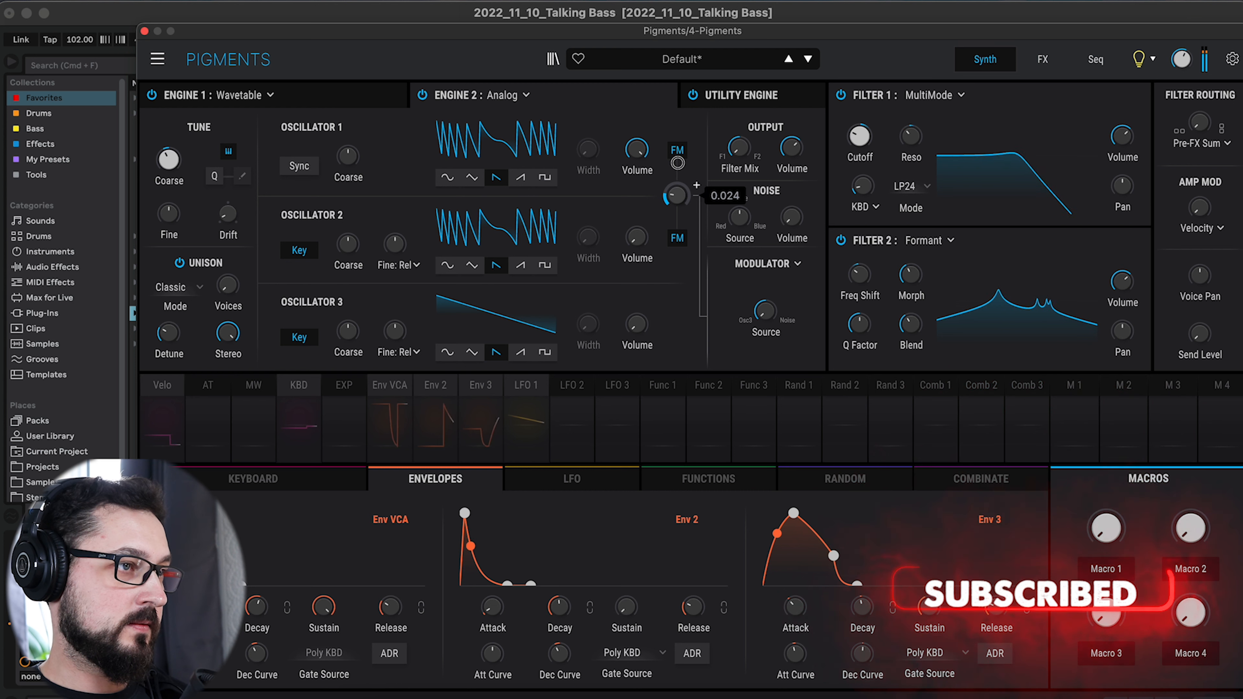
left_click_drag(651, 234, 652, 200)
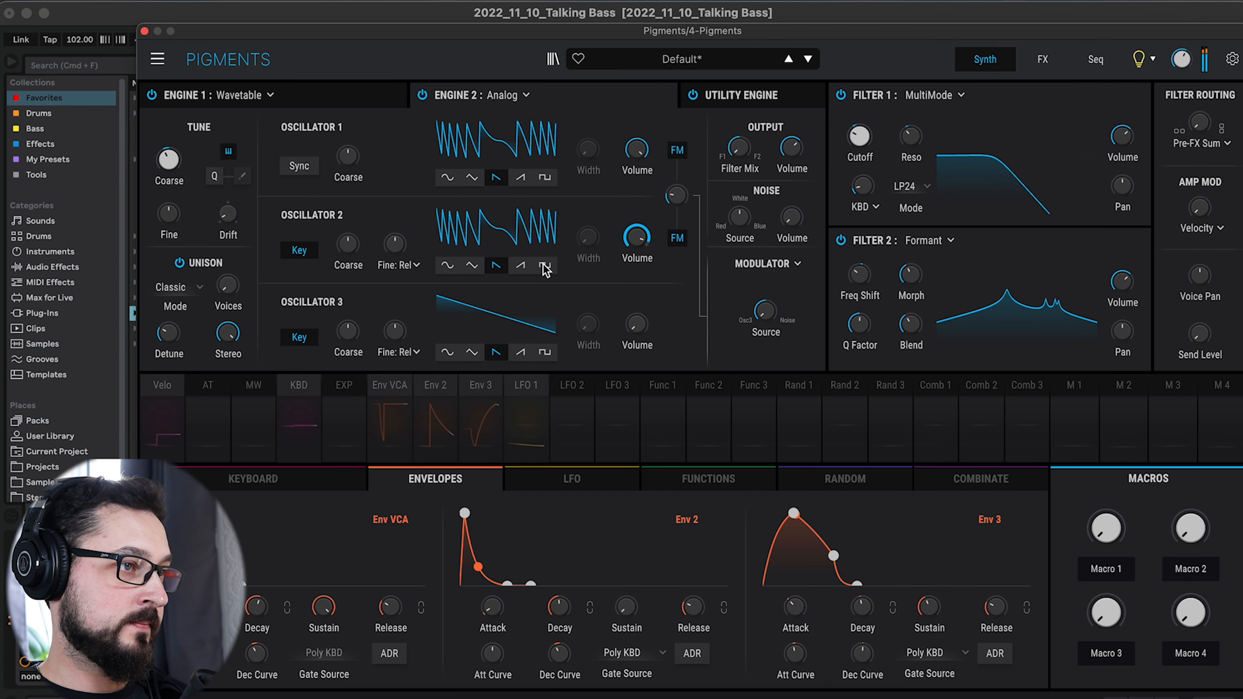
left_click(447, 266)
left_click_drag(348, 243, 351, 338)
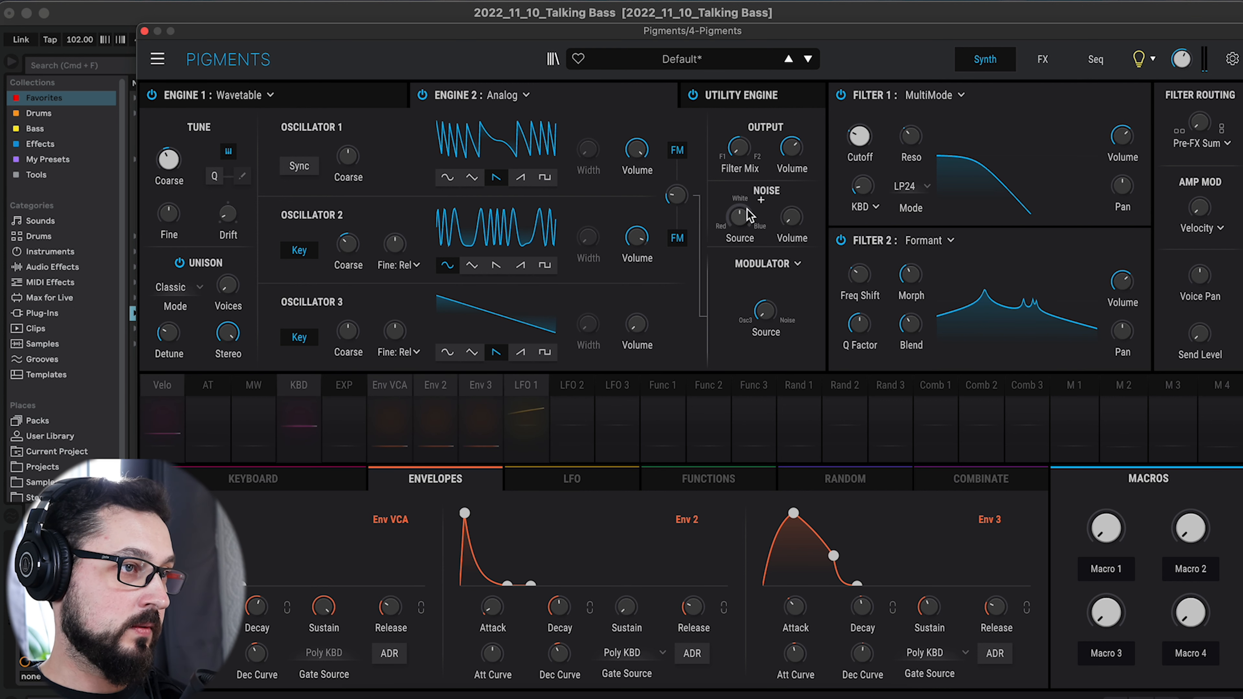
Replace the Delay in the first FX A slot with a Wiggle Distortion and raise its Drive.
left_click(1044, 61)
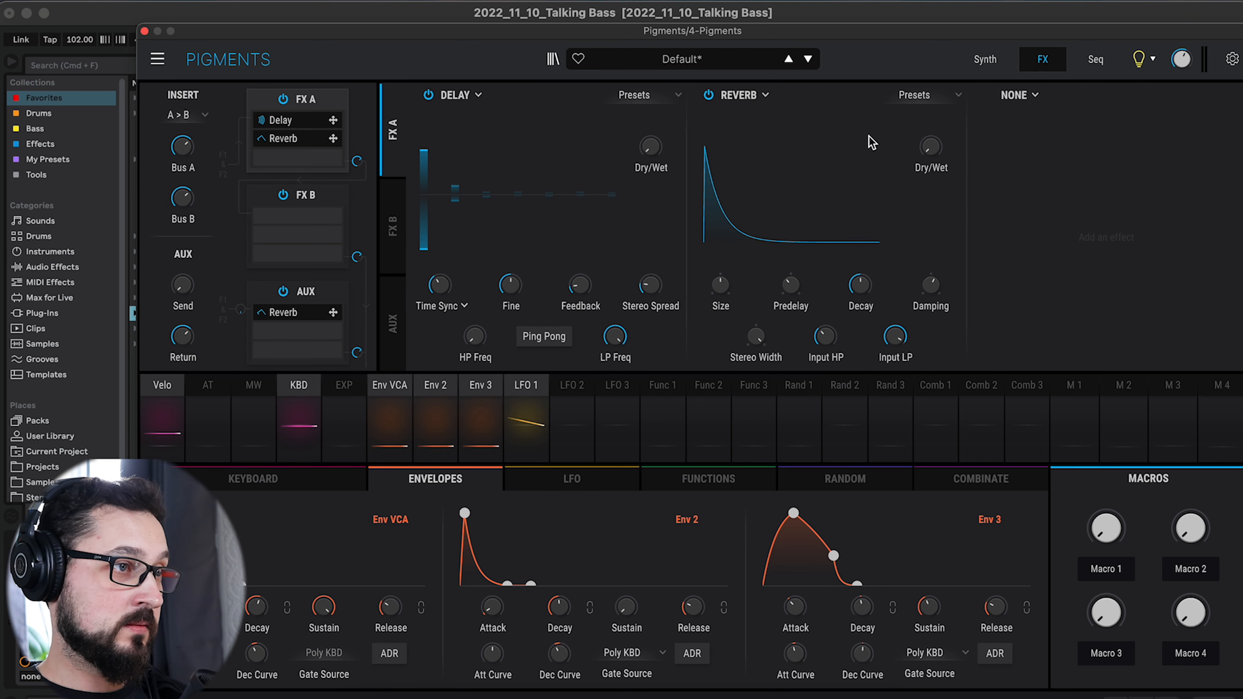
left_click(460, 98)
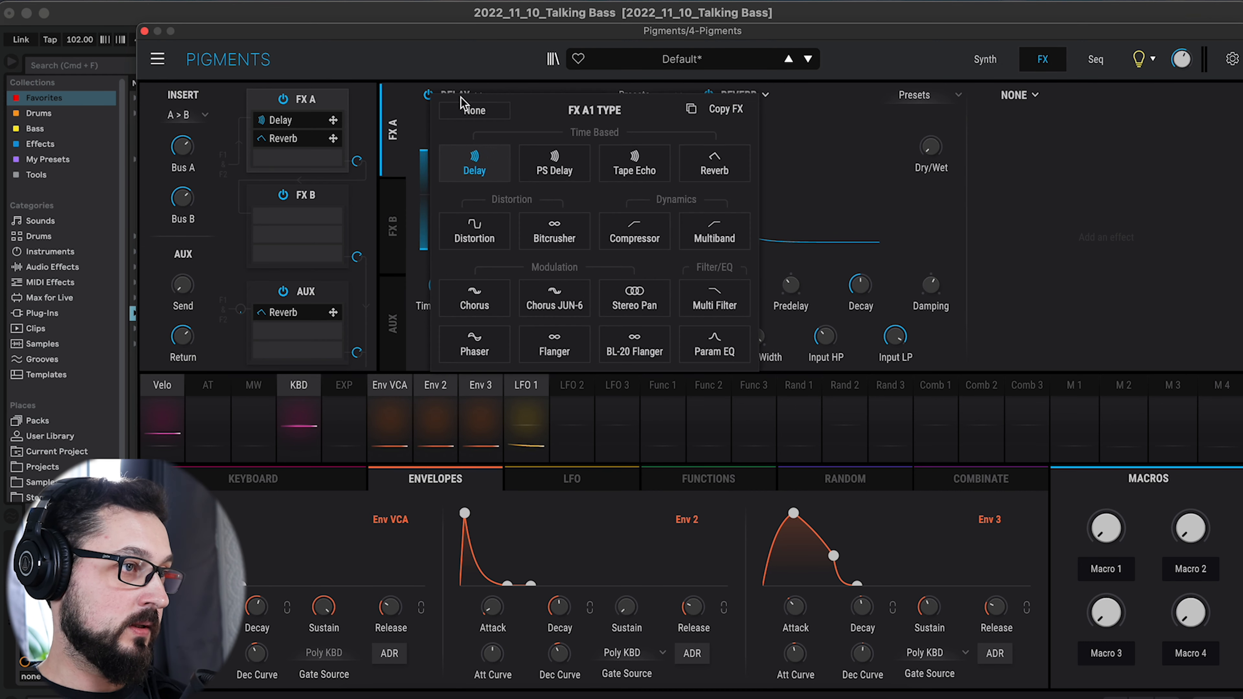
left_click(474, 238)
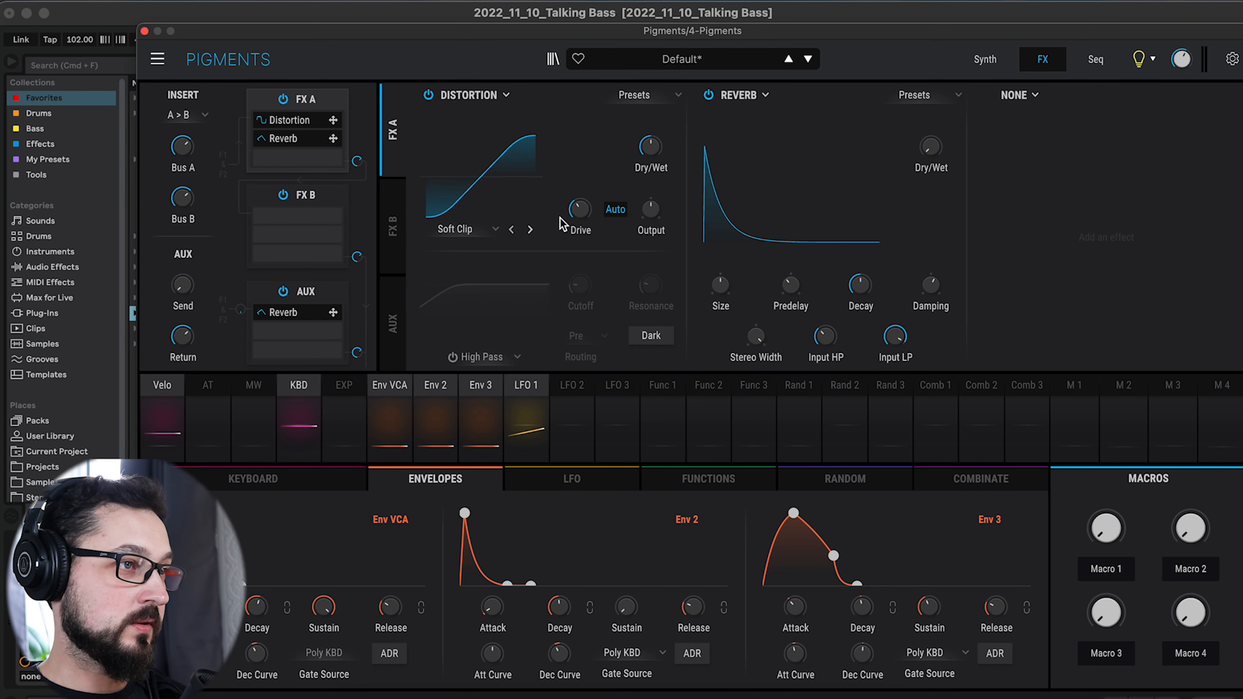
left_click(473, 230)
left_click(455, 381)
left_click_drag(591, 215, 594, 151)
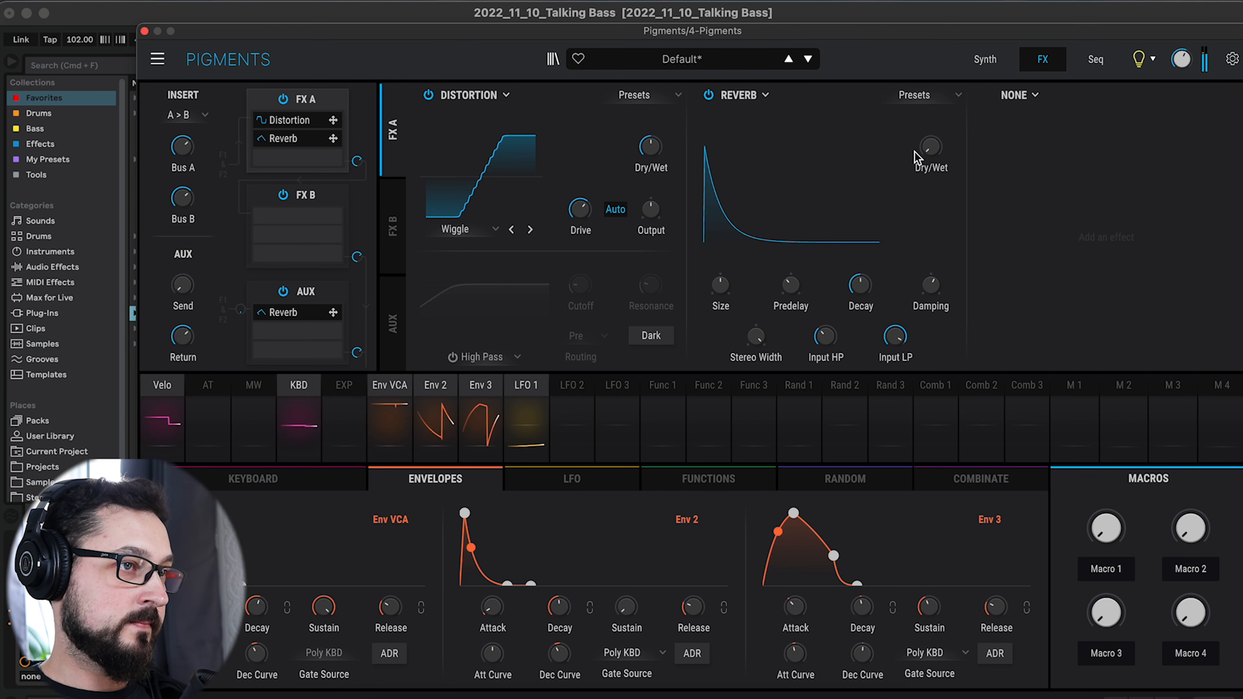
Replace the Reverb in the second FX A slot with a Germanium Distortion and adjust its Drive.
left_click(765, 97)
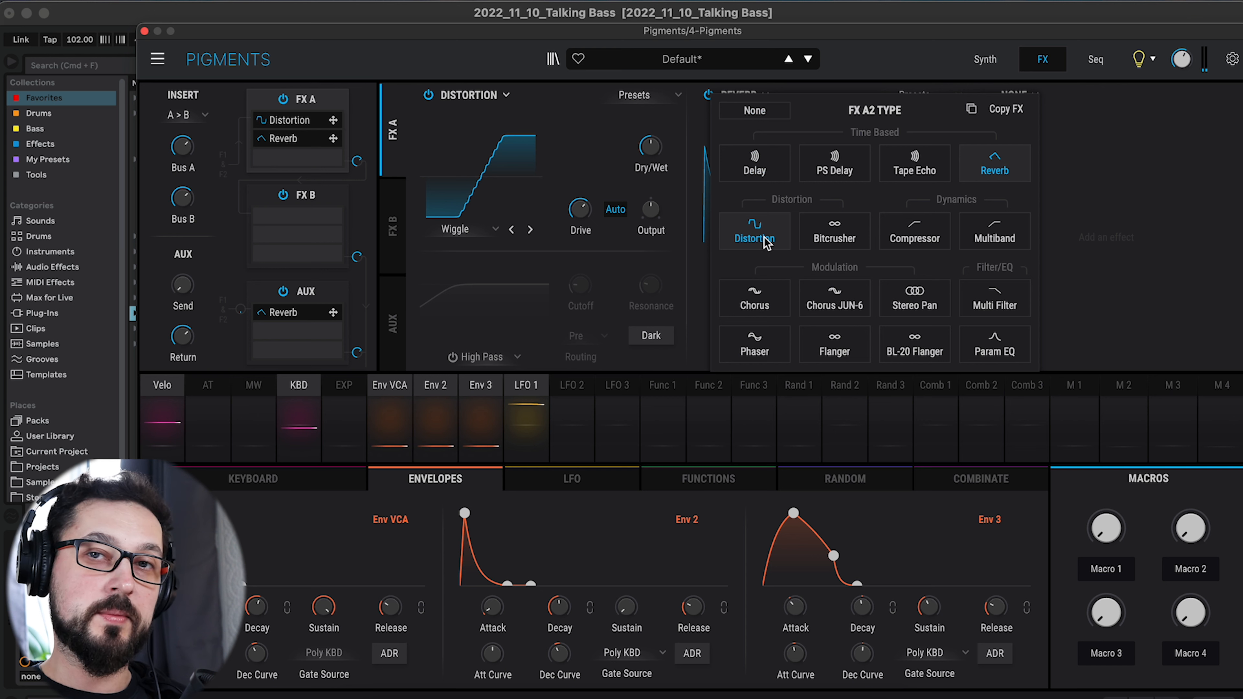
left_click(755, 233)
left_click(749, 229)
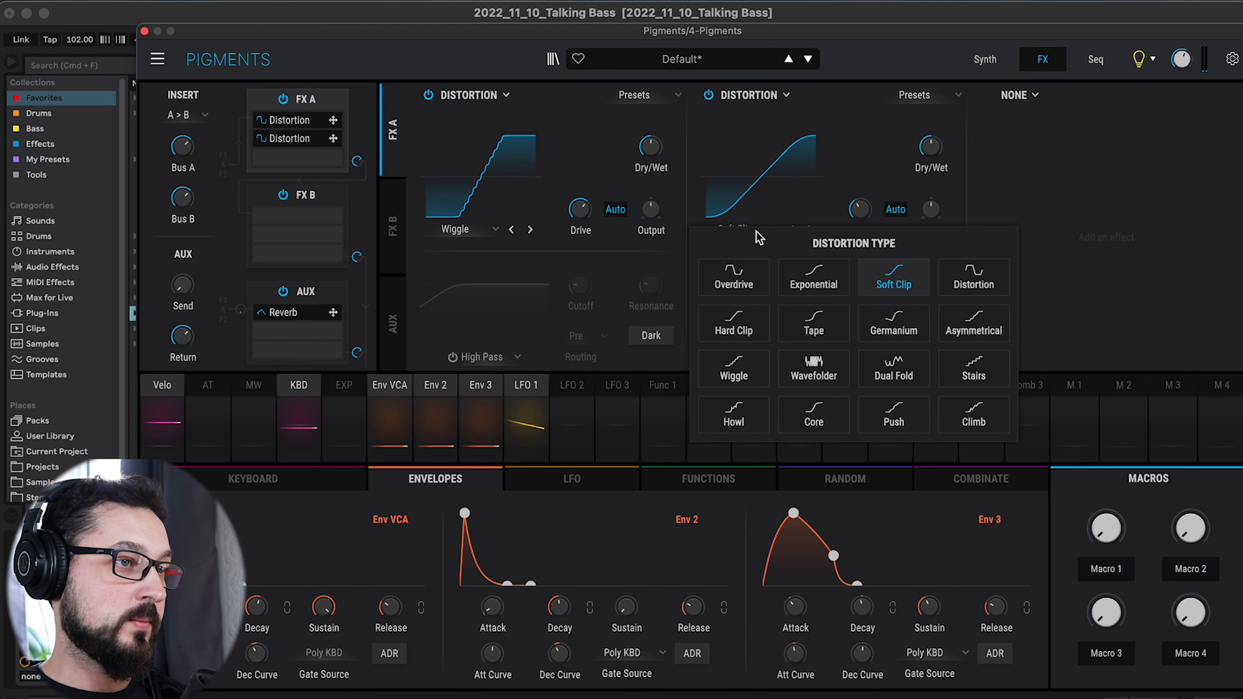
left_click(892, 314)
left_click_drag(859, 209, 808, 208)
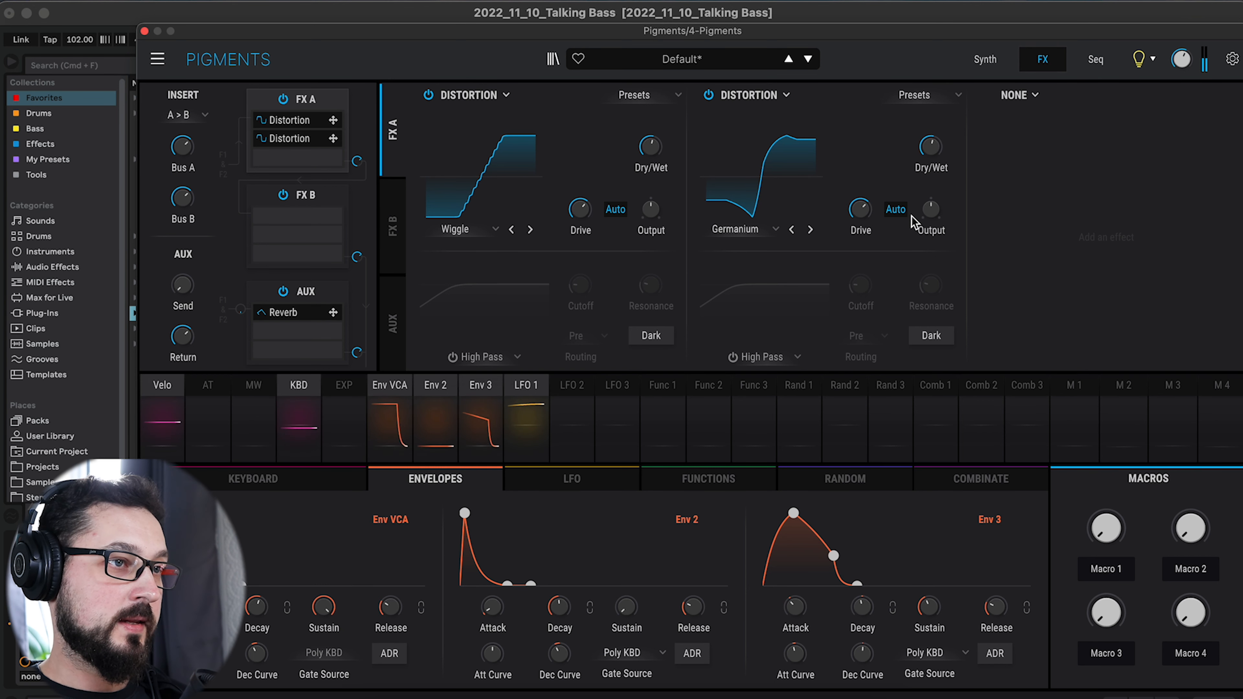
Add a low-pass Multi Filter in the third FX A slot with slope 24, cutoff 6199 Hz and a raised Q.
left_click(1018, 95)
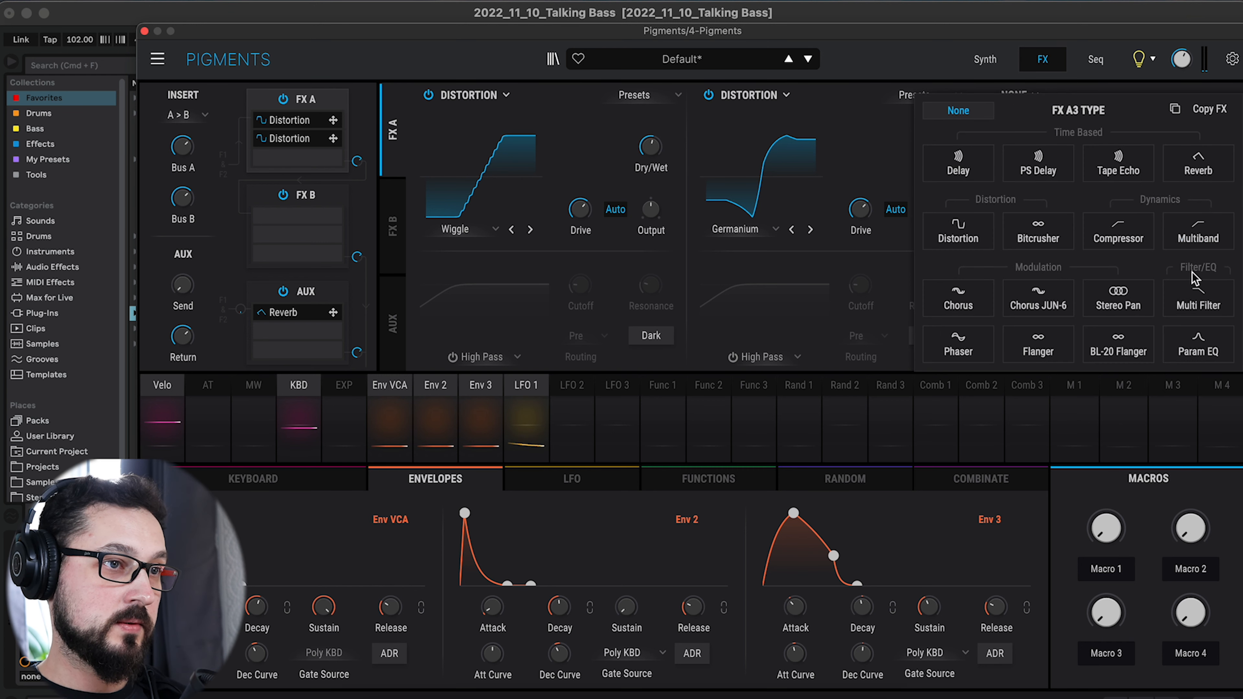
left_click(1197, 299)
left_click_drag(1080, 311, 1083, 277)
left_click_drag(1140, 312, 1153, 248)
left_click_drag(1209, 312, 1204, 287)
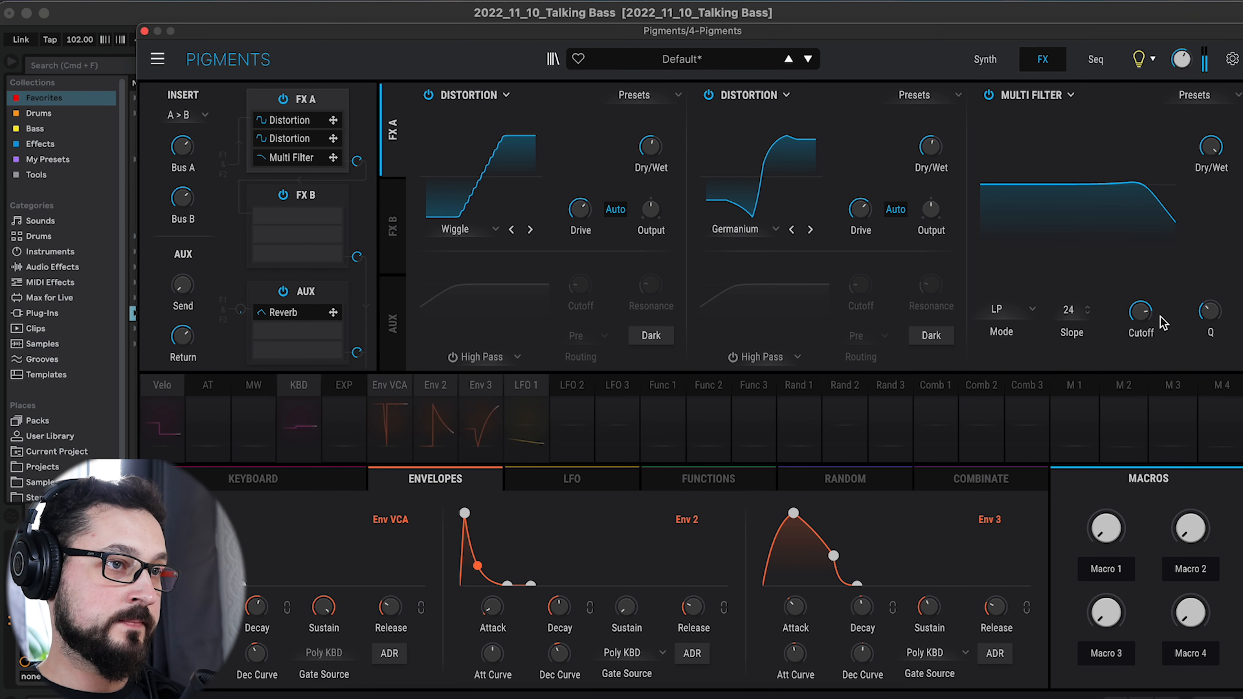
mouse_move(1137, 316)
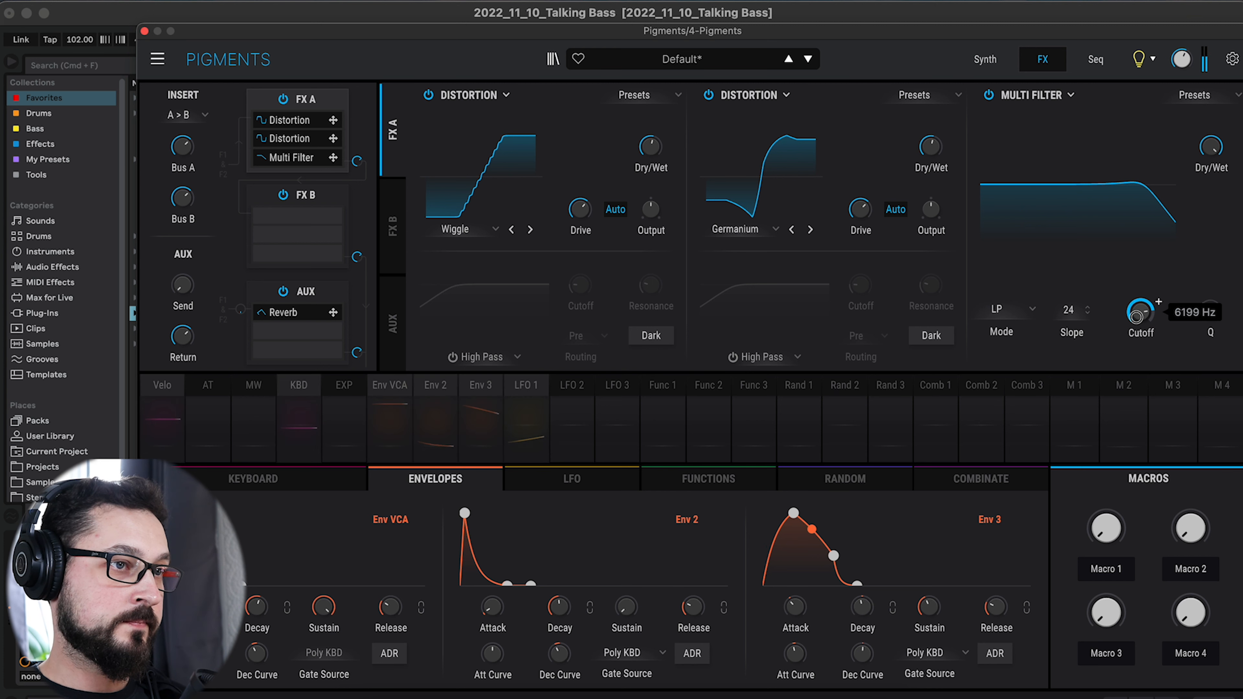
Return to Engine 1's synth settings and slightly raise Filter 2's Freq Shift.
left_click(996, 63)
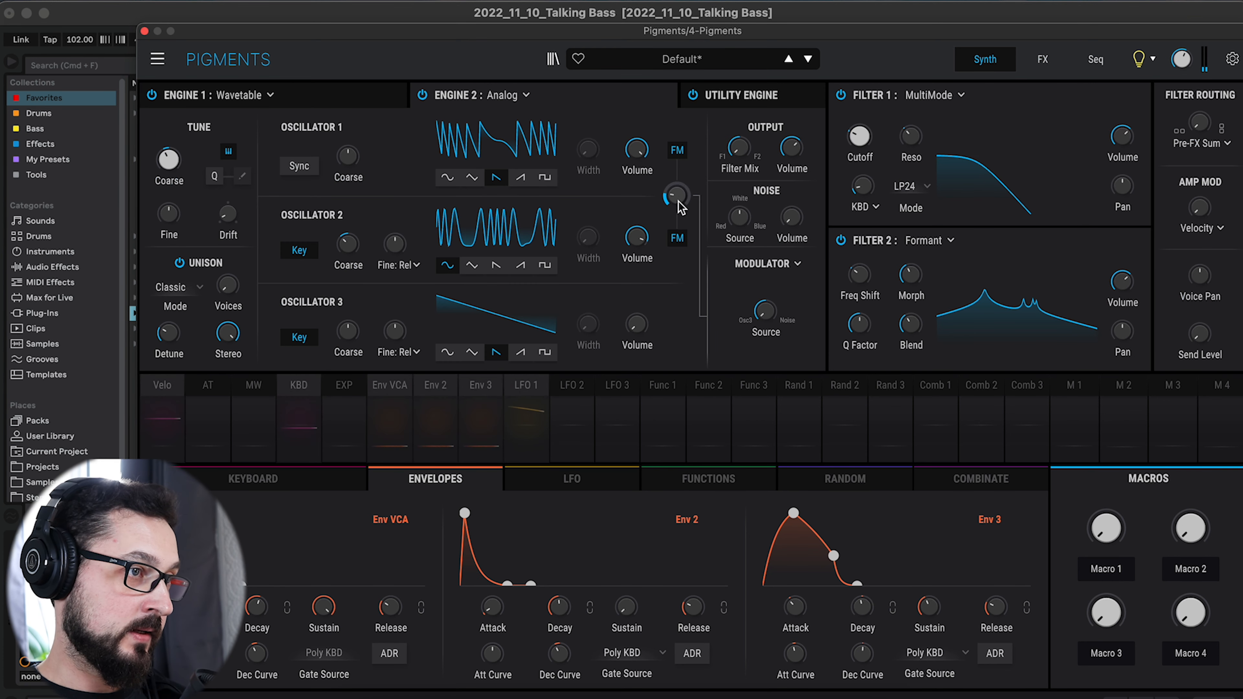
left_click(253, 103)
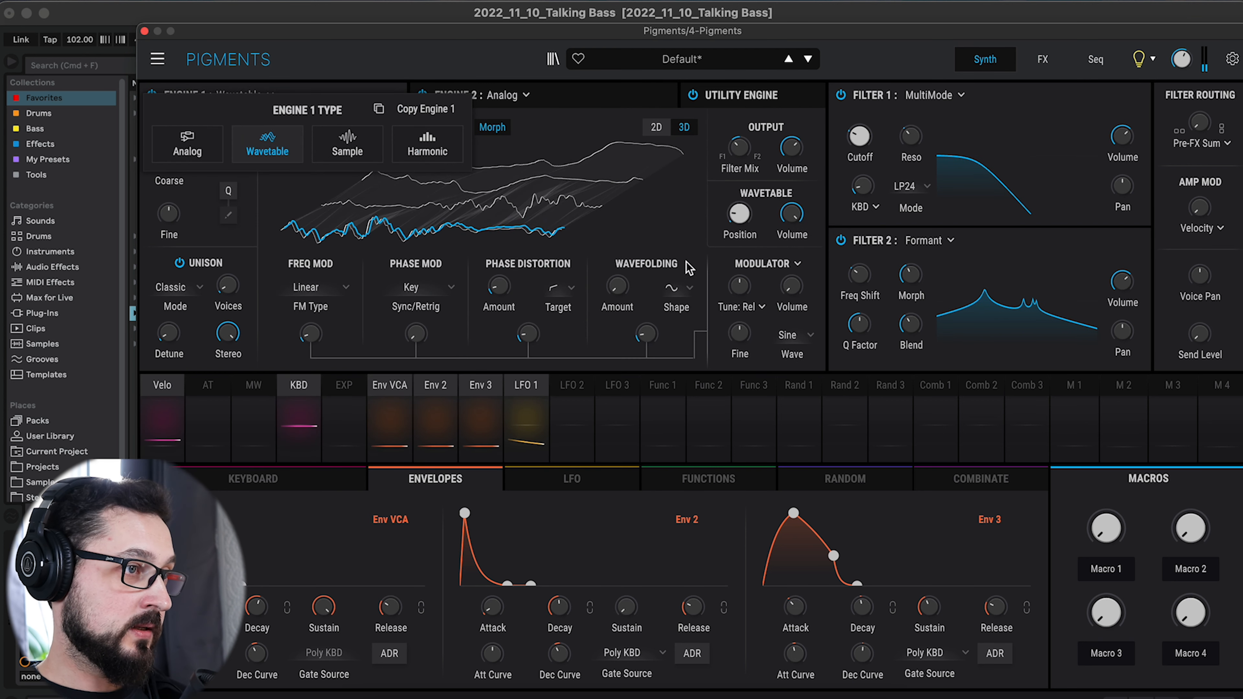
left_click(650, 356)
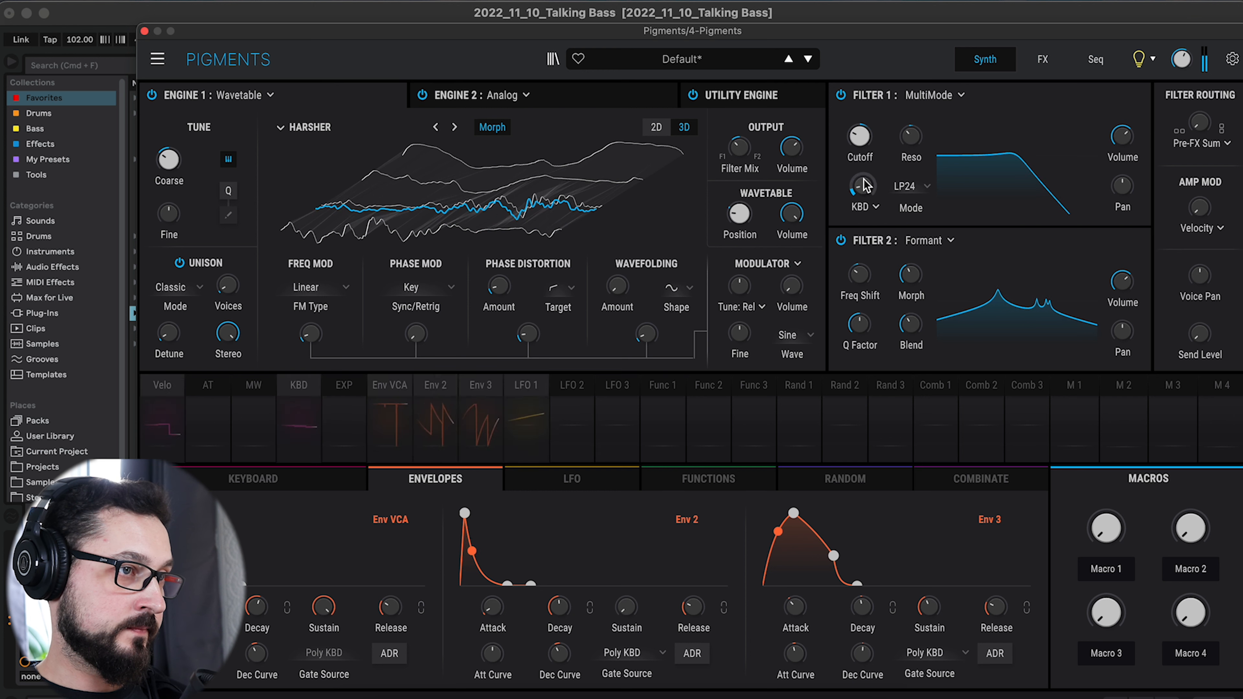
left_click_drag(862, 276, 861, 264)
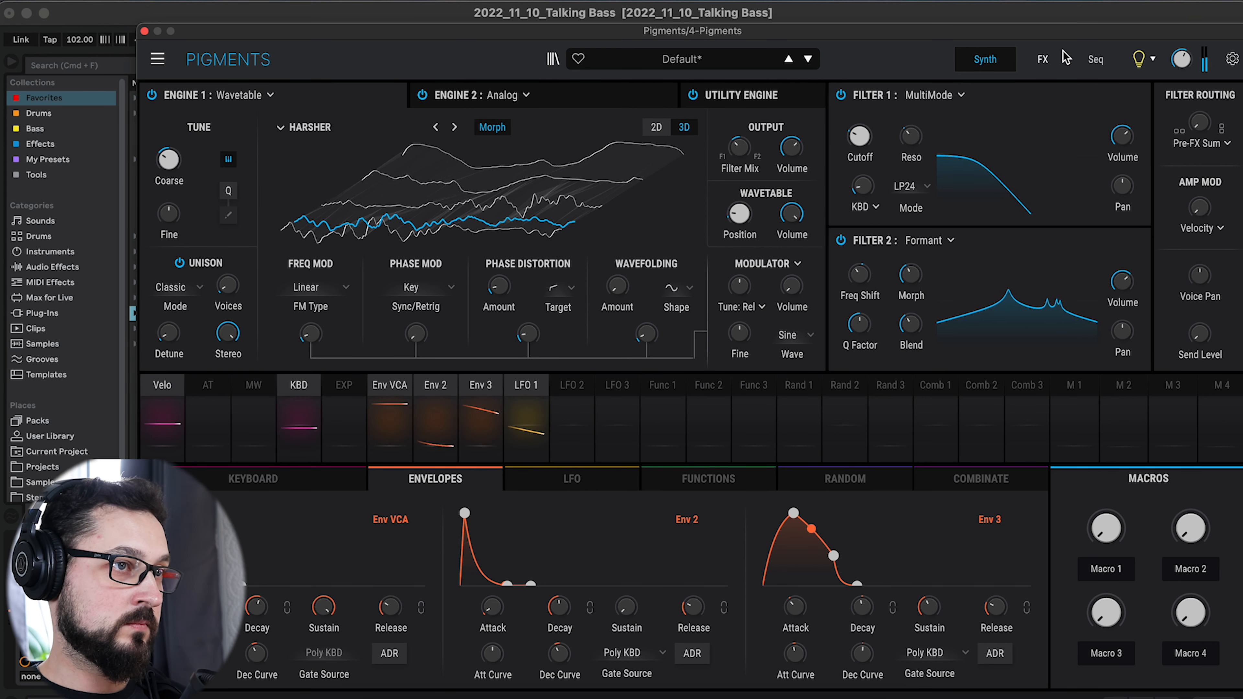
Add a Compressor in the first FX B slot and lower its Threshold to about -11 dB.
left_click(1041, 57)
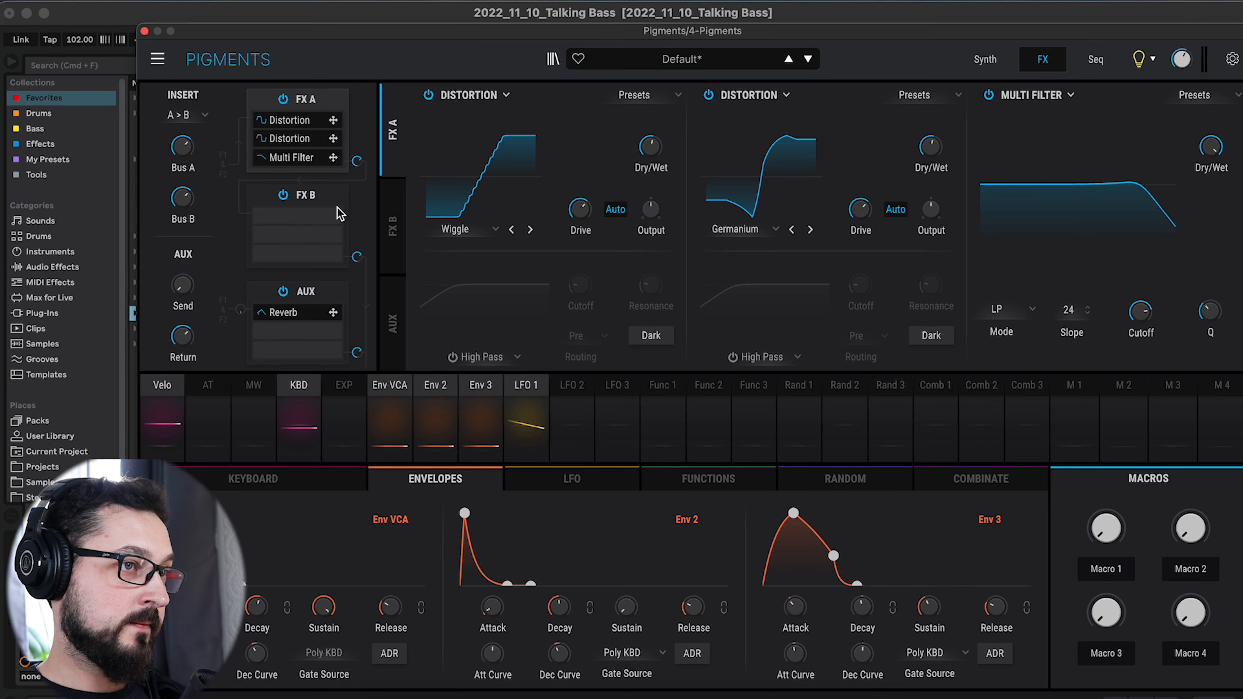
left_click(323, 195)
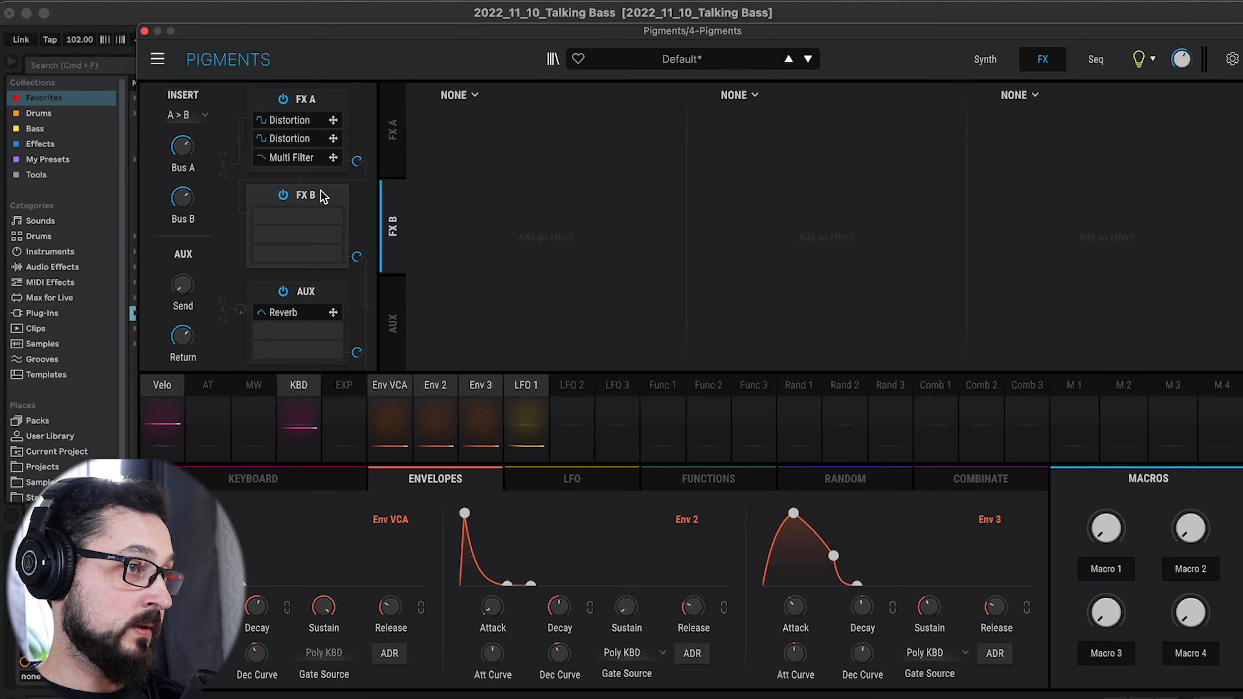
left_click(471, 95)
left_click(635, 239)
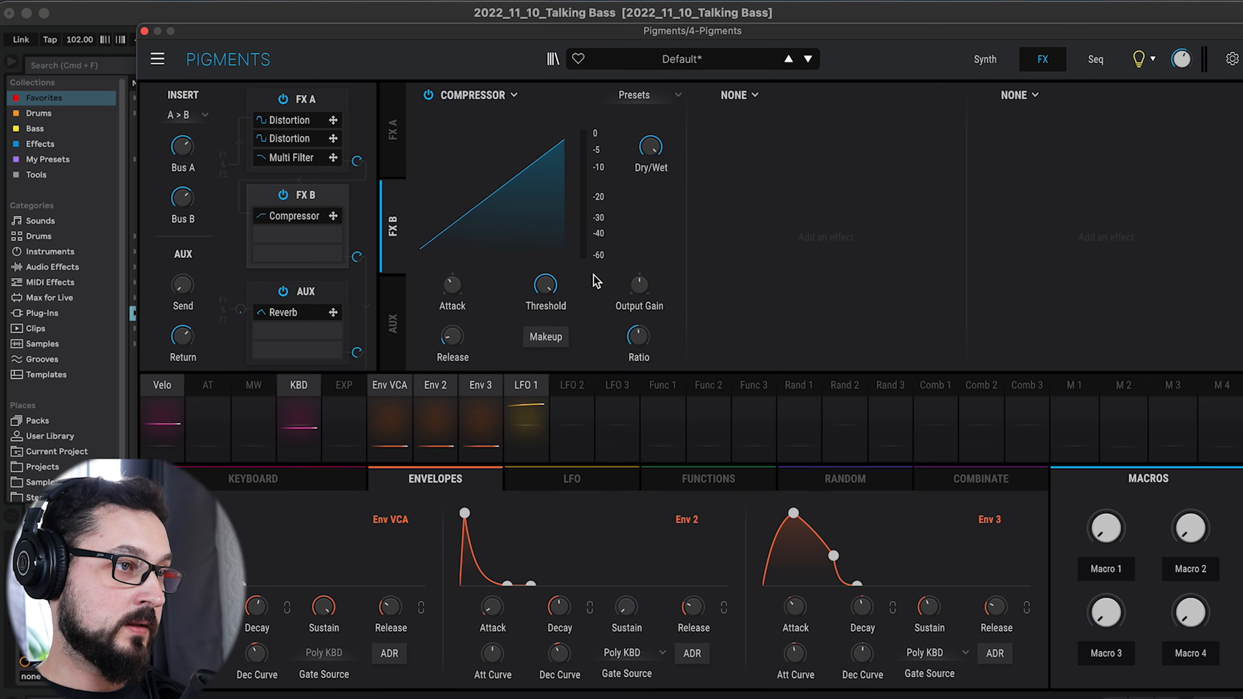
mouse_move(543, 285)
left_click_drag(545, 333, 545, 367)
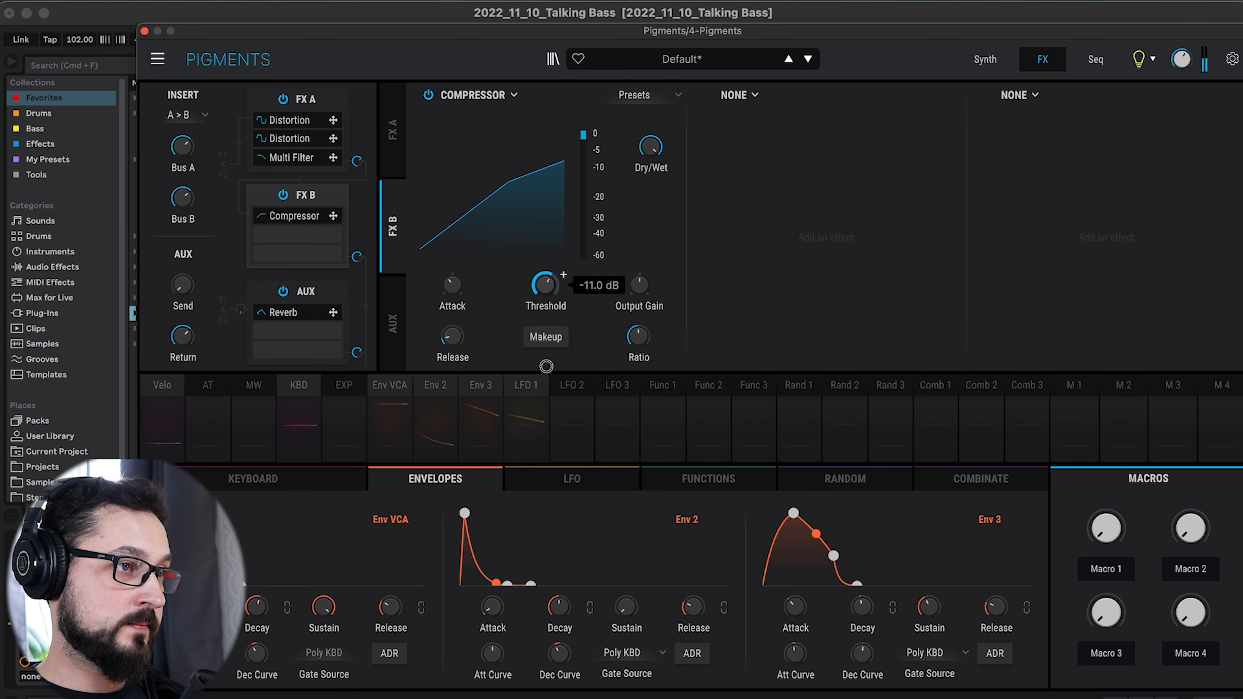
Raise the compressor's Ratio and set its Attack to 14.4 ms.
left_click_drag(641, 343, 644, 324)
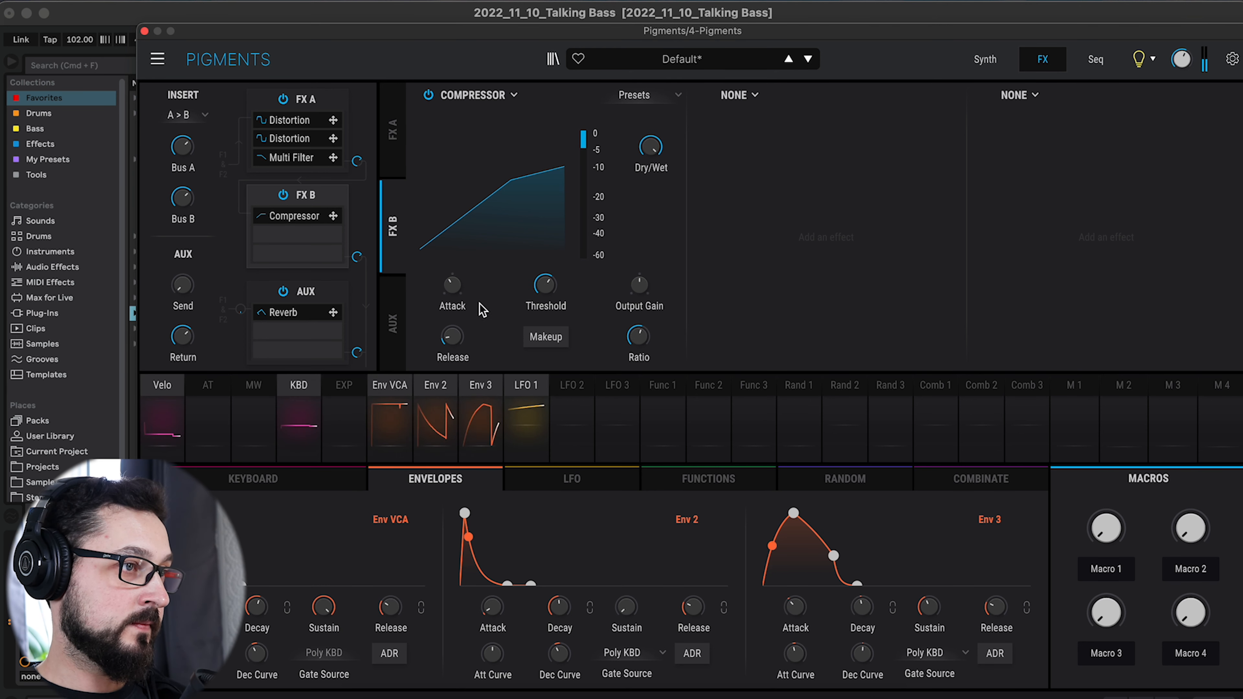
mouse_move(459, 268)
left_click_drag(459, 264, 462, 247)
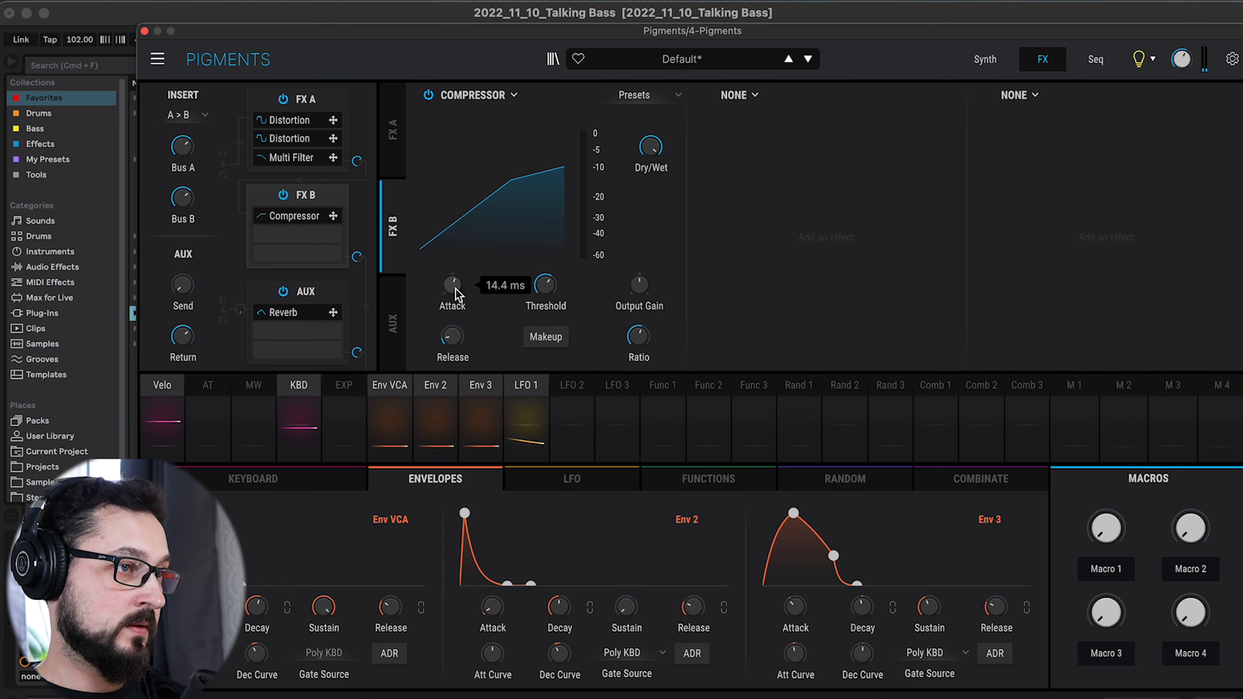
Set the compressor's Release to 80.3 ms and add a Chorus JUN-6 in the second FX B slot with its Dry/Wet lowered.
mouse_move(455, 325)
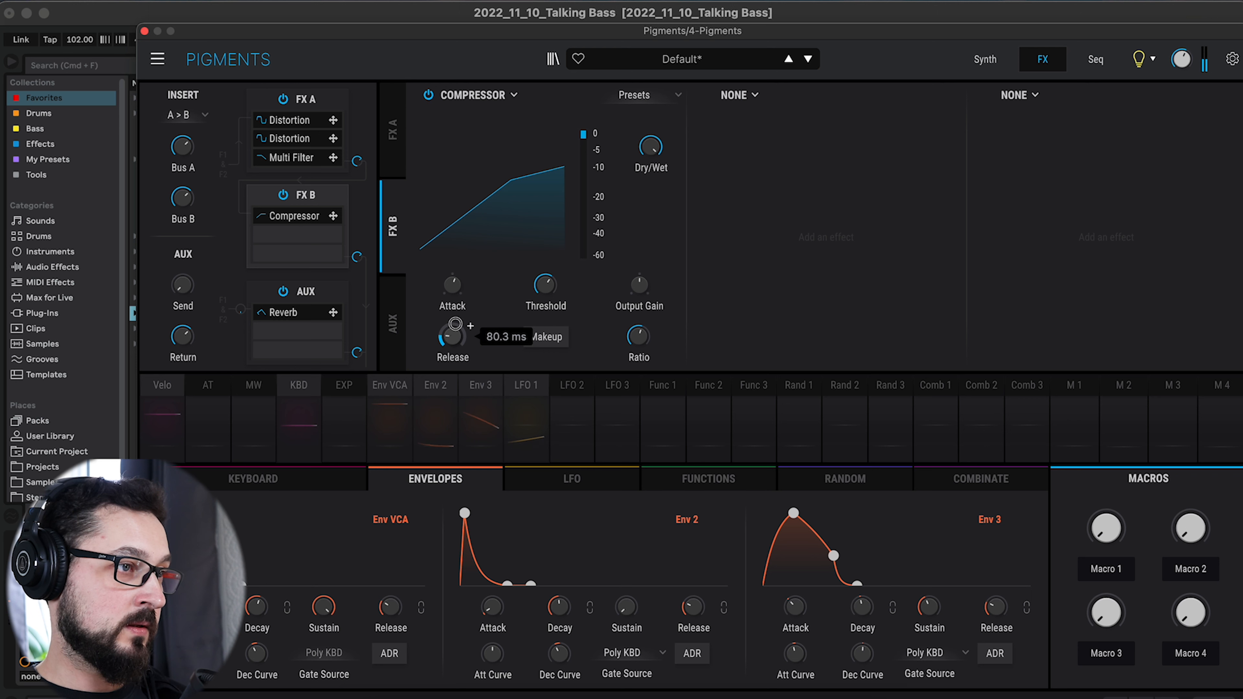
left_click(752, 97)
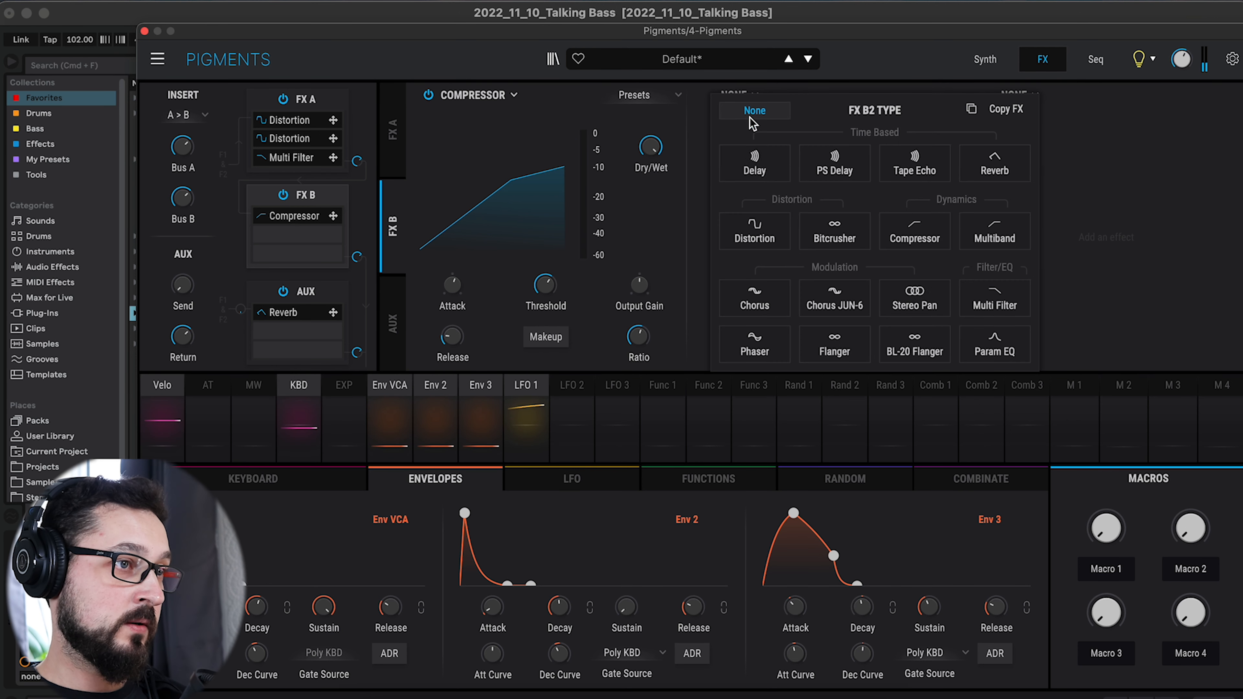
left_click(852, 306)
left_click_drag(930, 153, 935, 212)
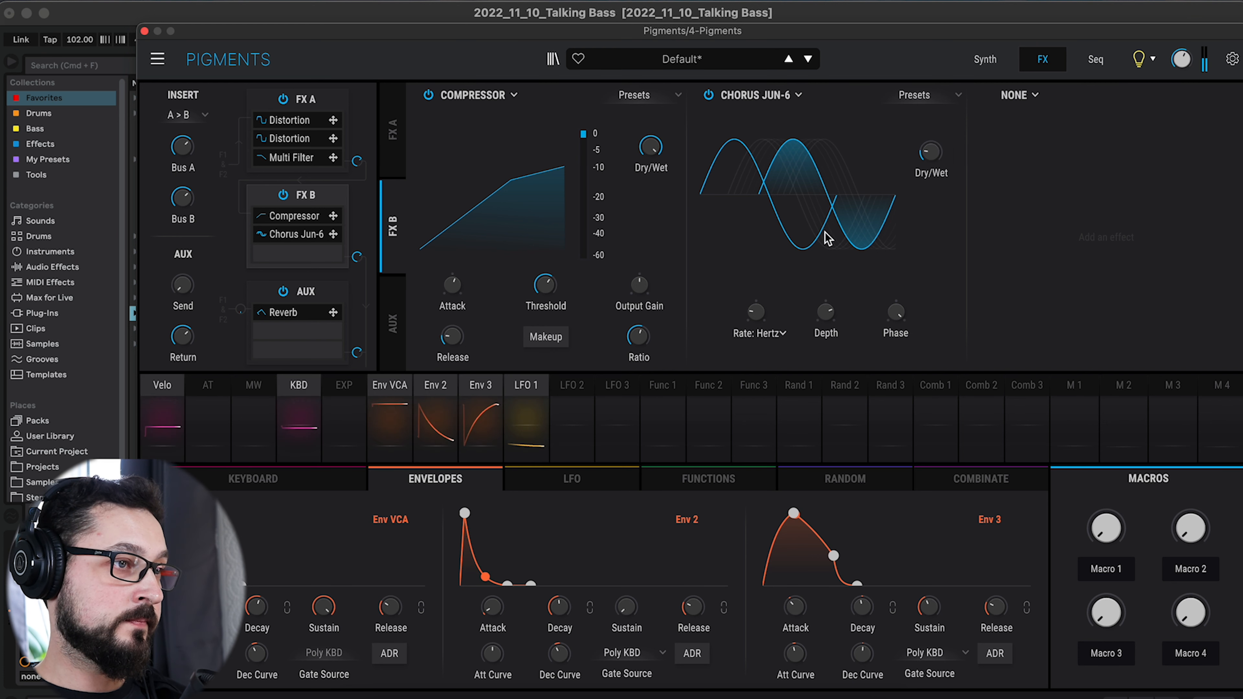
Add a Delay in the third FX B slot and lower its Dry/Wet.
left_click(1031, 102)
left_click(956, 173)
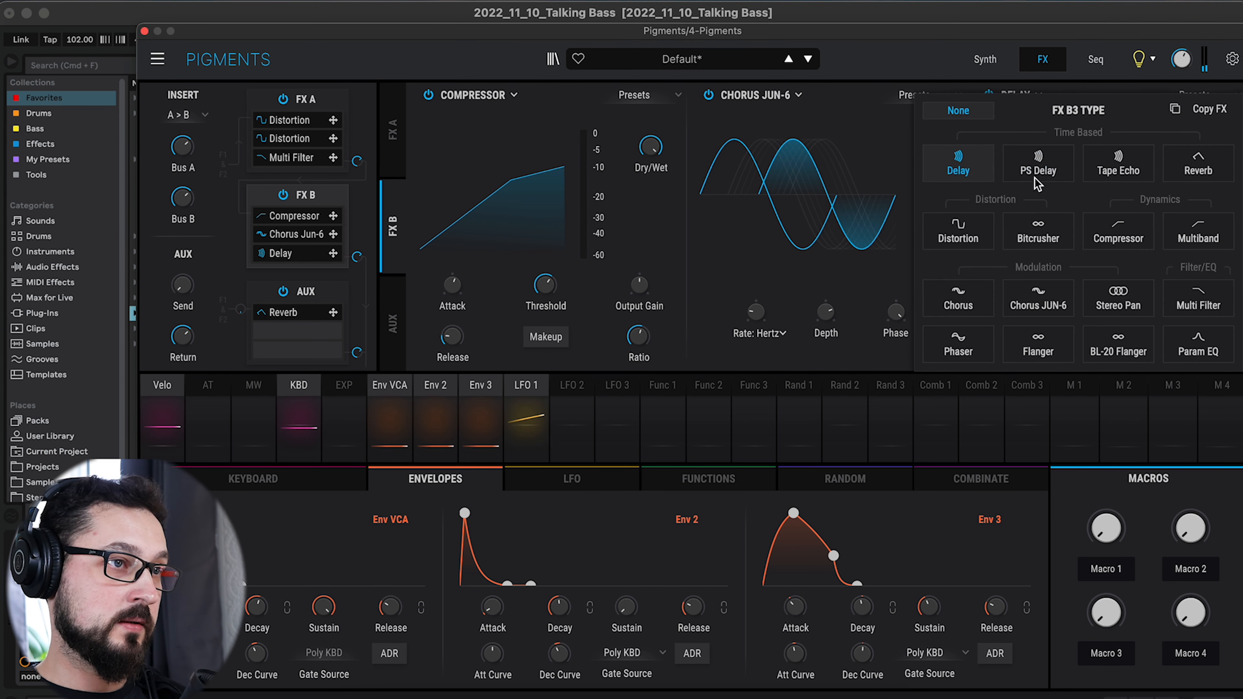
left_click_drag(1211, 150, 1210, 167)
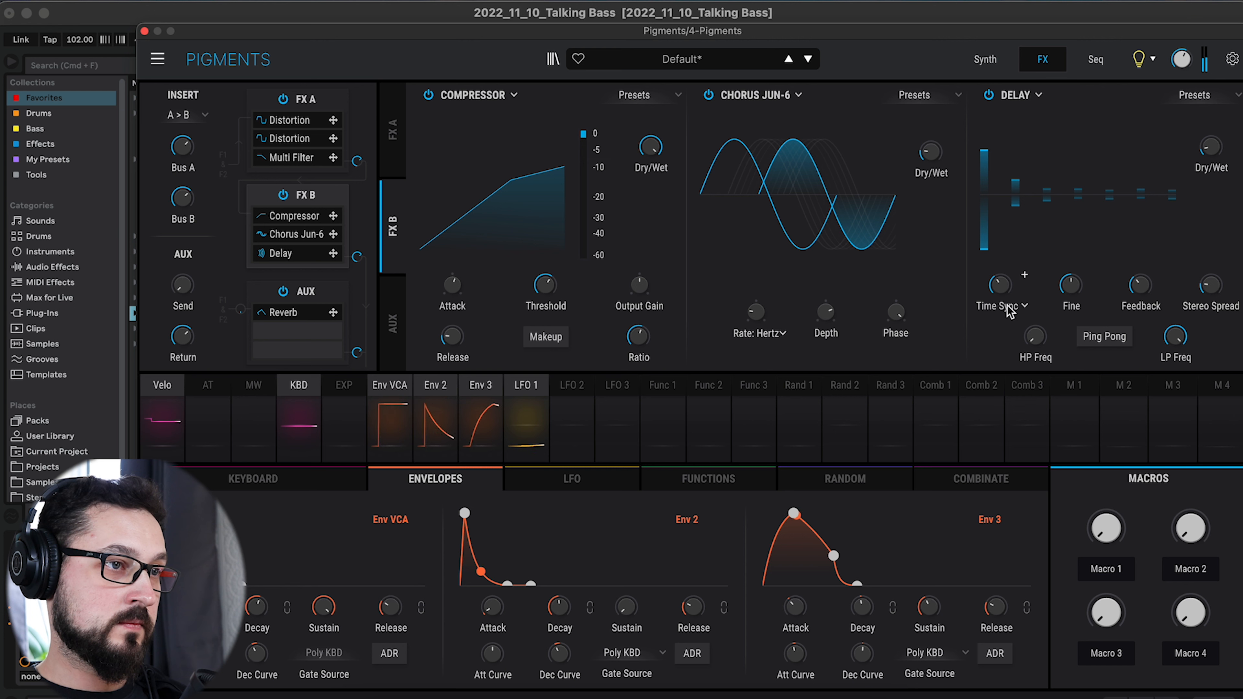
left_click_drag(1007, 299, 1006, 312)
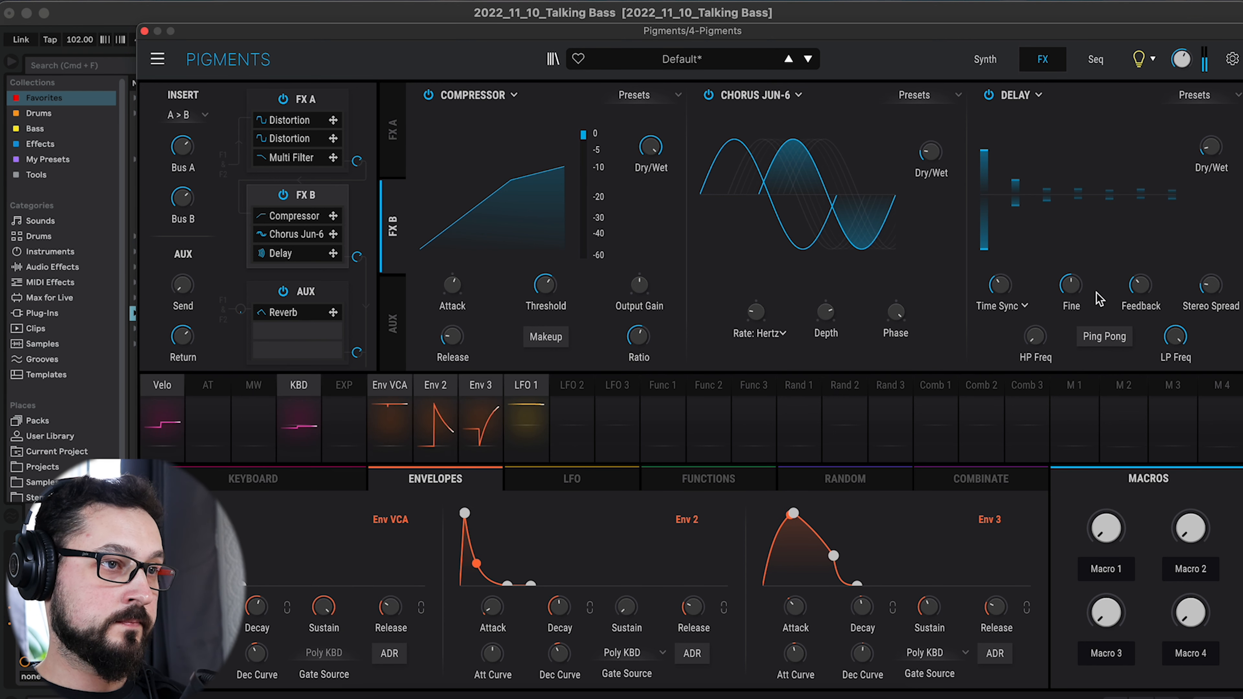
mouse_move(1210, 152)
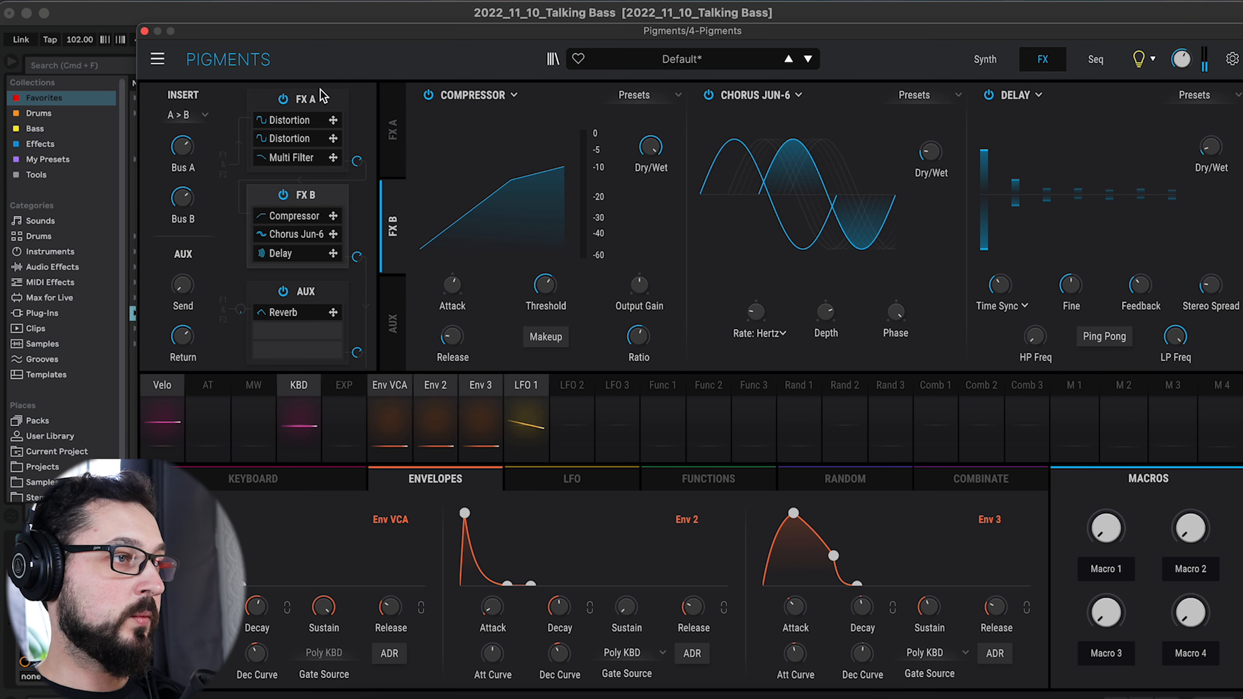
Enable the filter on the first distortion in FX A as Low Pass and raise its Cutoff to about 1121 Hz.
left_click(317, 100)
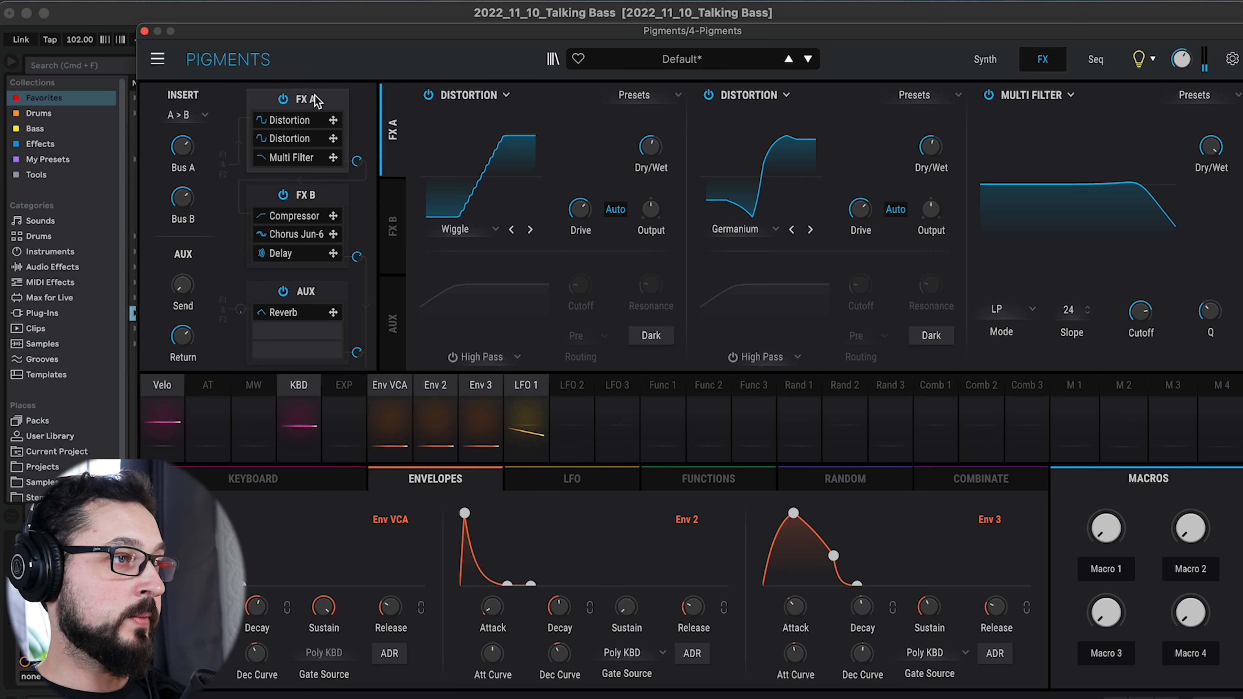
left_click(449, 357)
left_click(481, 357)
left_click(486, 405)
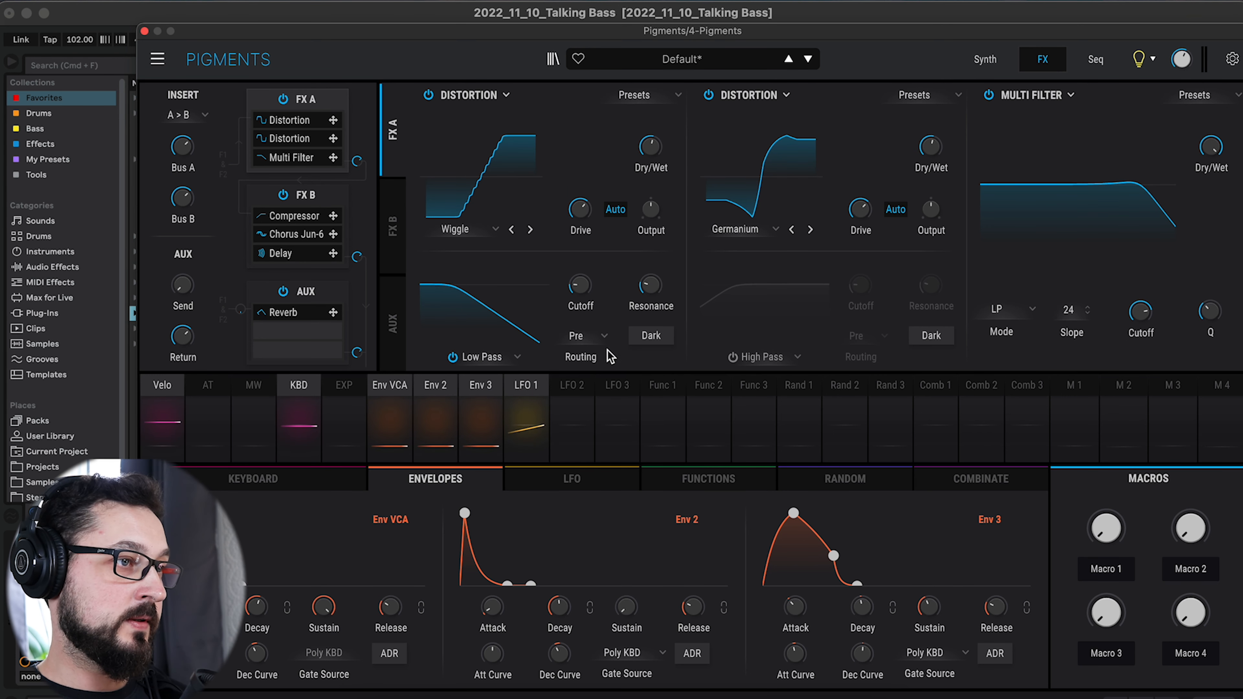
left_click_drag(579, 285, 592, 212)
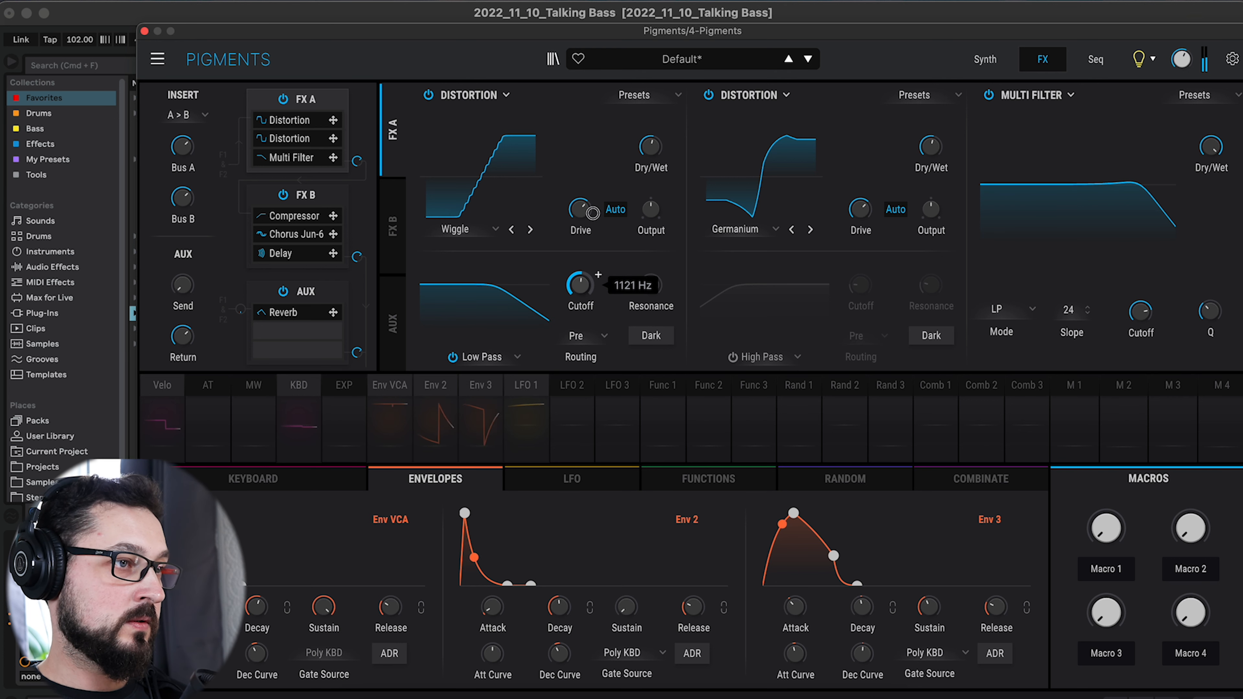
Enable a Low Pass filter on the second distortion with raised Cutoff and Resonance, and turn on Dark for the first distortion.
left_click(732, 357)
left_click(778, 357)
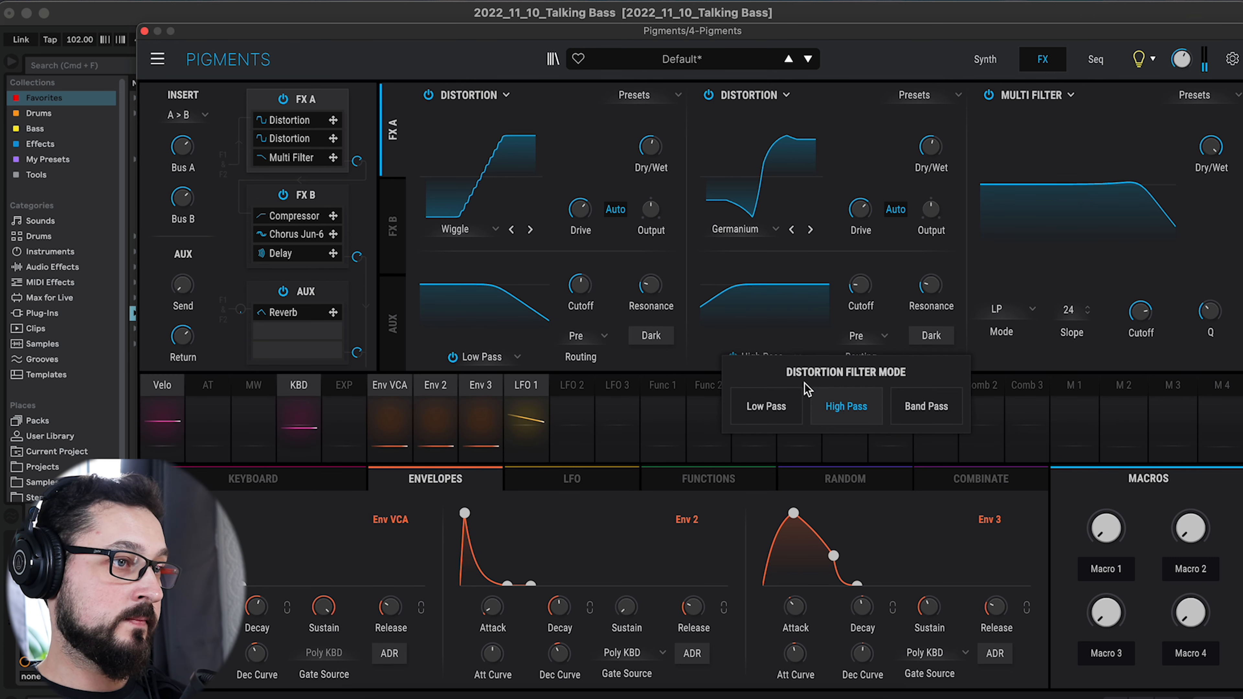
left_click(764, 407)
left_click_drag(849, 294, 880, 192)
left_click_drag(930, 289, 936, 247)
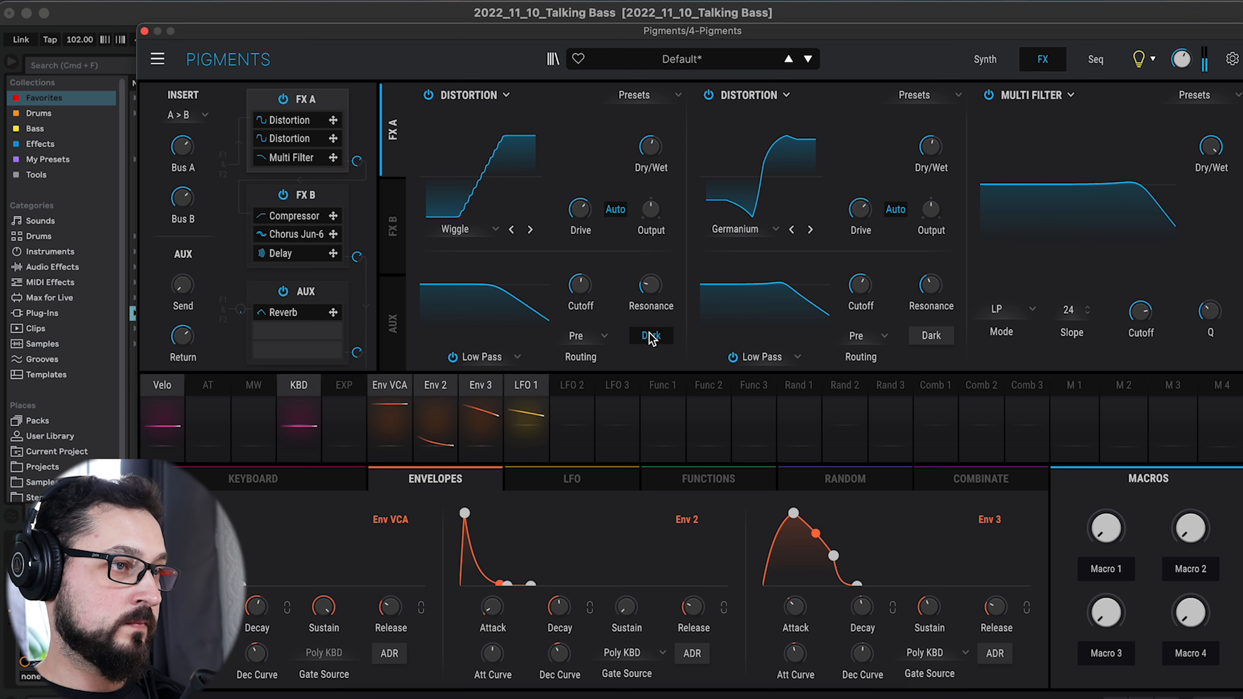
left_click_drag(577, 286, 579, 298)
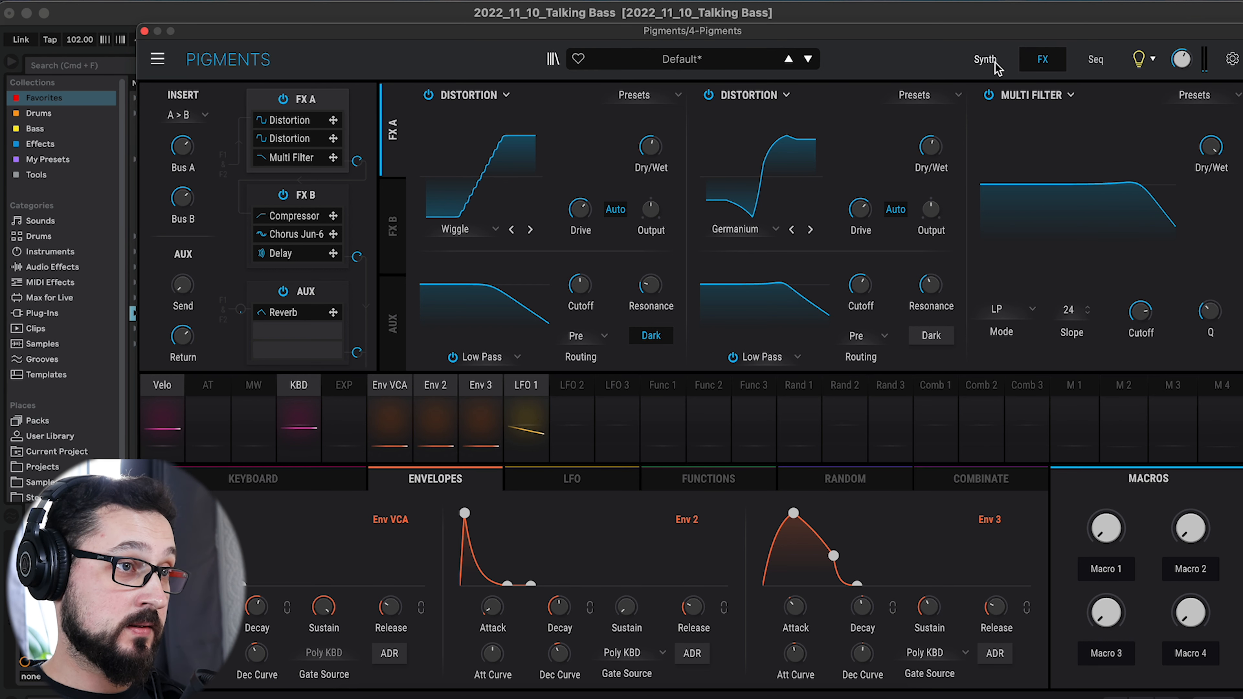
Return to the synth settings, readjust Filter 2's Freq Shift and raise its Morph.
left_click(985, 59)
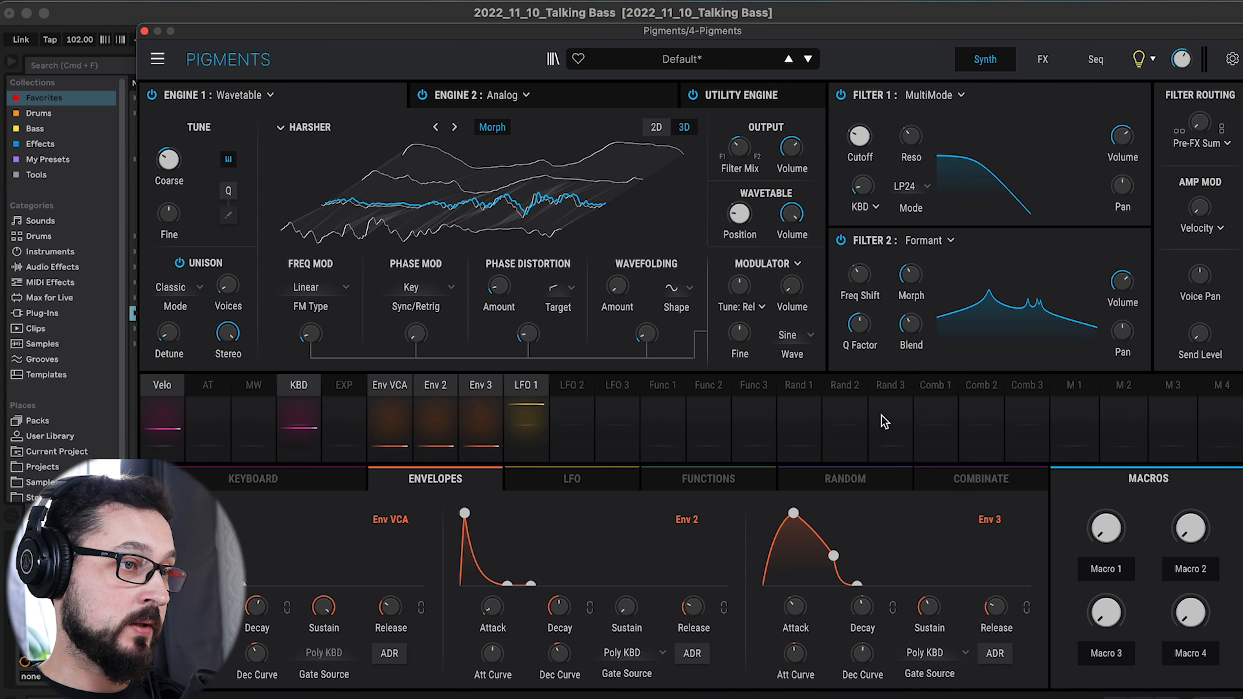
mouse_move(871, 263)
left_click_drag(870, 262, 875, 330)
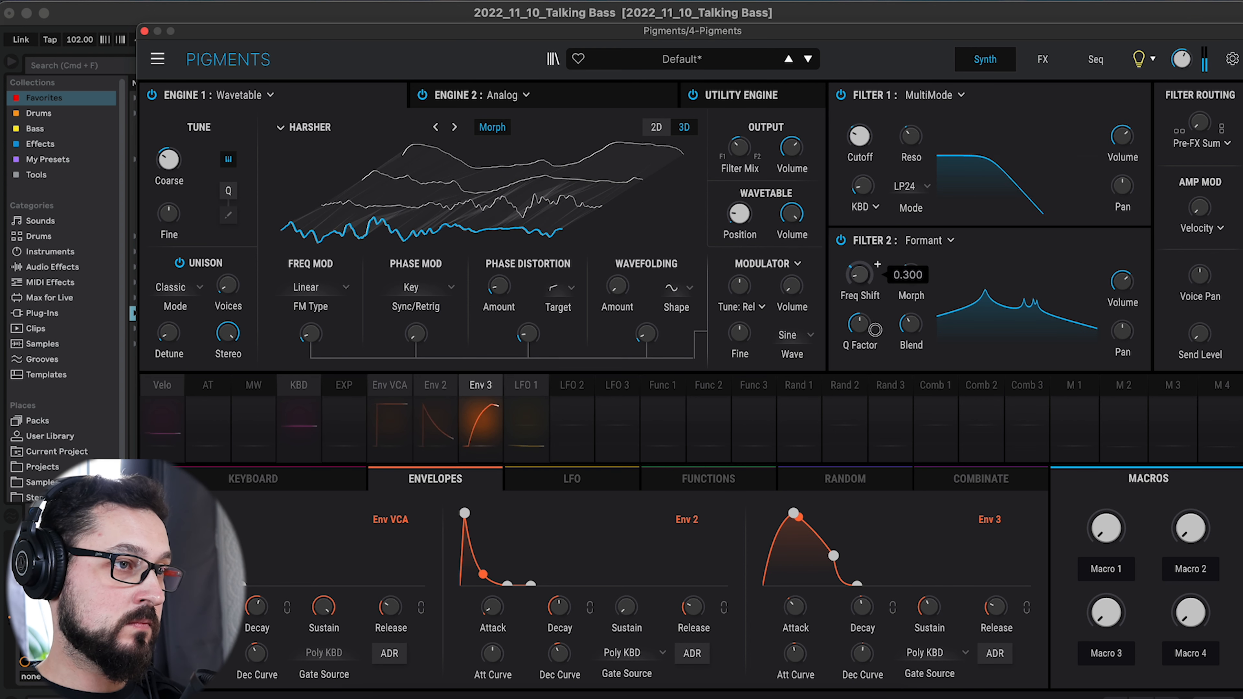
mouse_move(911, 274)
left_click_drag(912, 274, 936, 180)
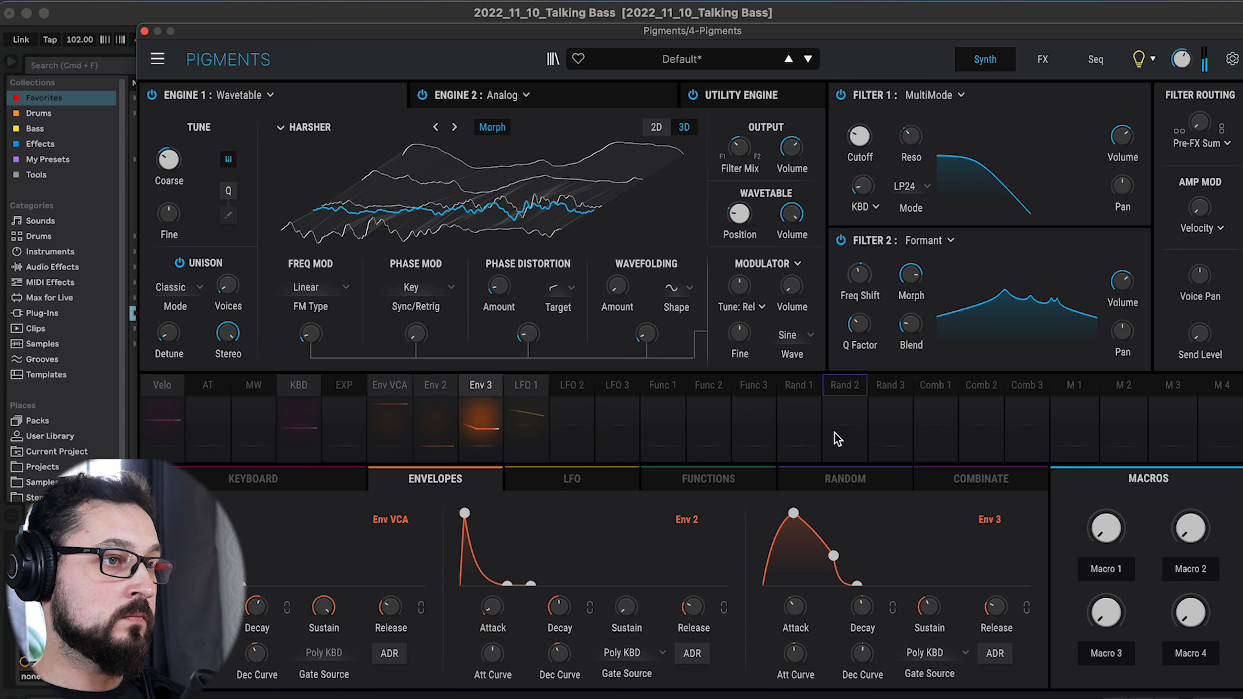
Slightly shorten Env 3's decay and fine-tune its attack peak.
left_click_drag(833, 556, 826, 555)
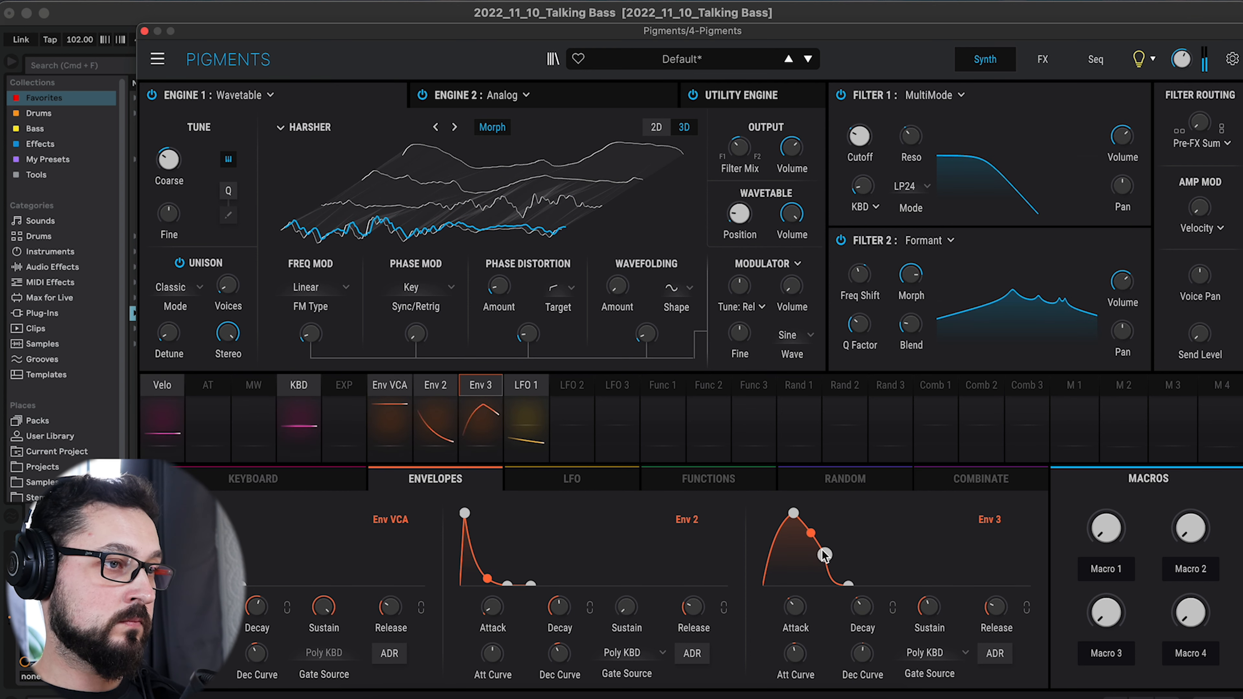
left_click_drag(794, 514, 788, 513)
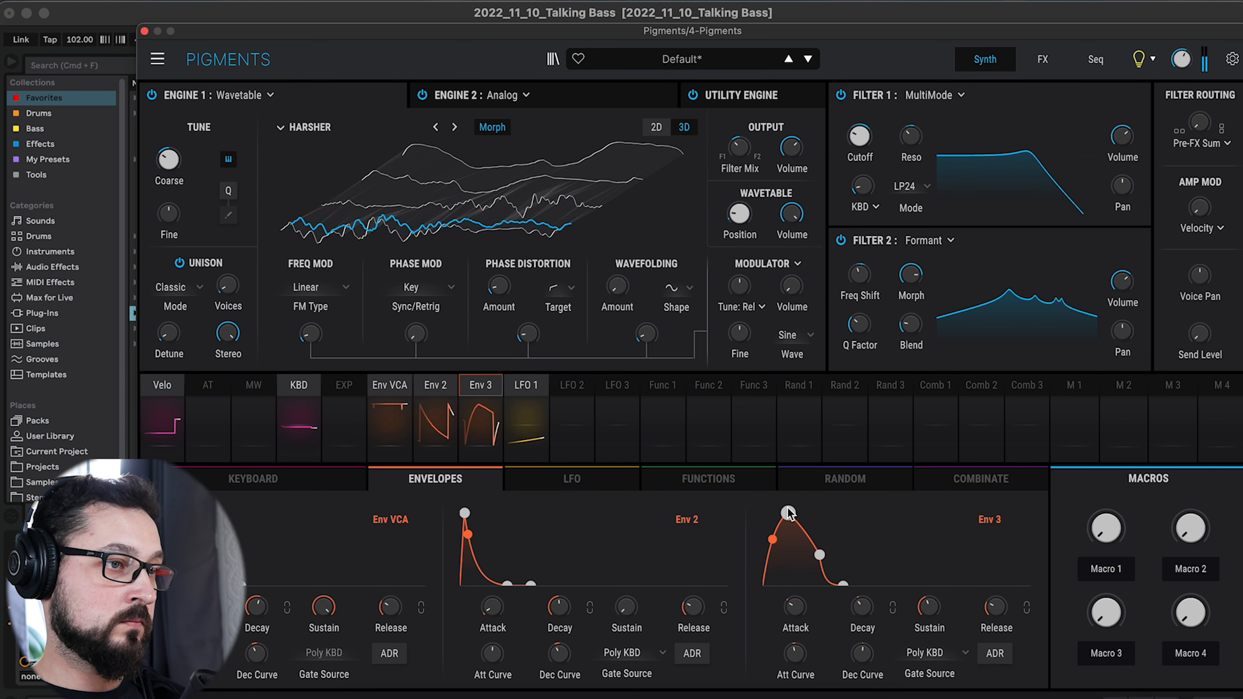
left_click_drag(798, 512, 799, 512)
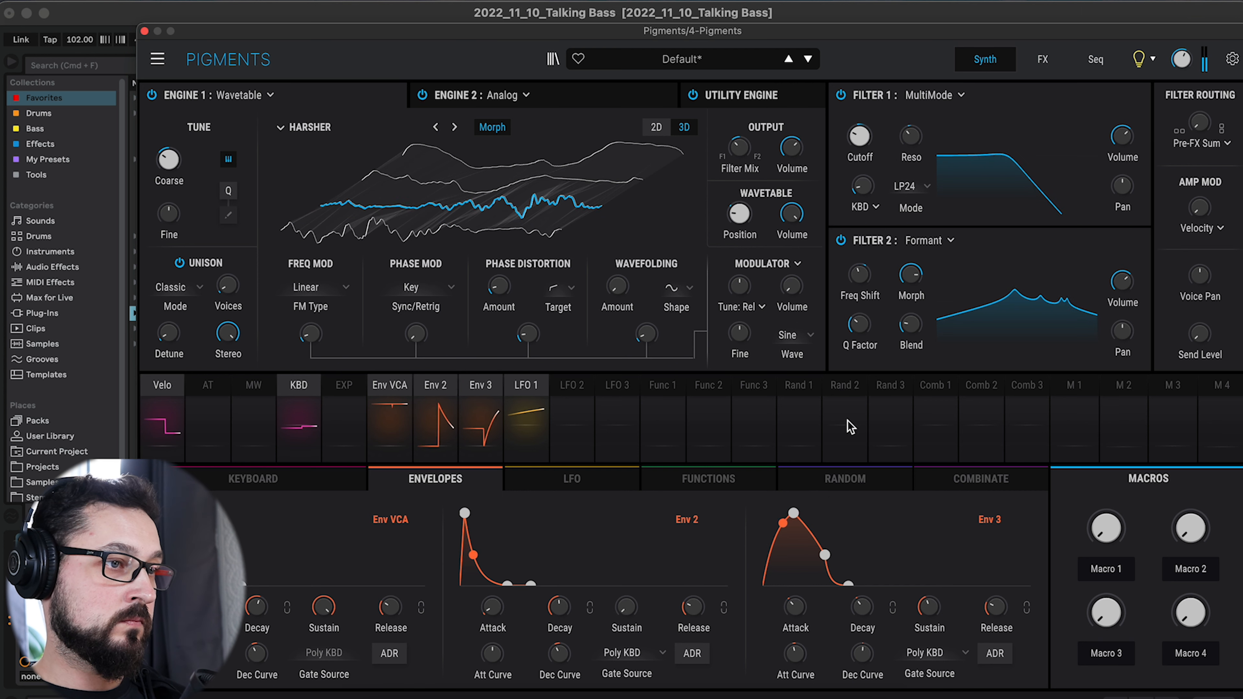
Set the Env 3 modulation amount on Filter 2's Freq Shift to 0.13.
left_click(879, 265)
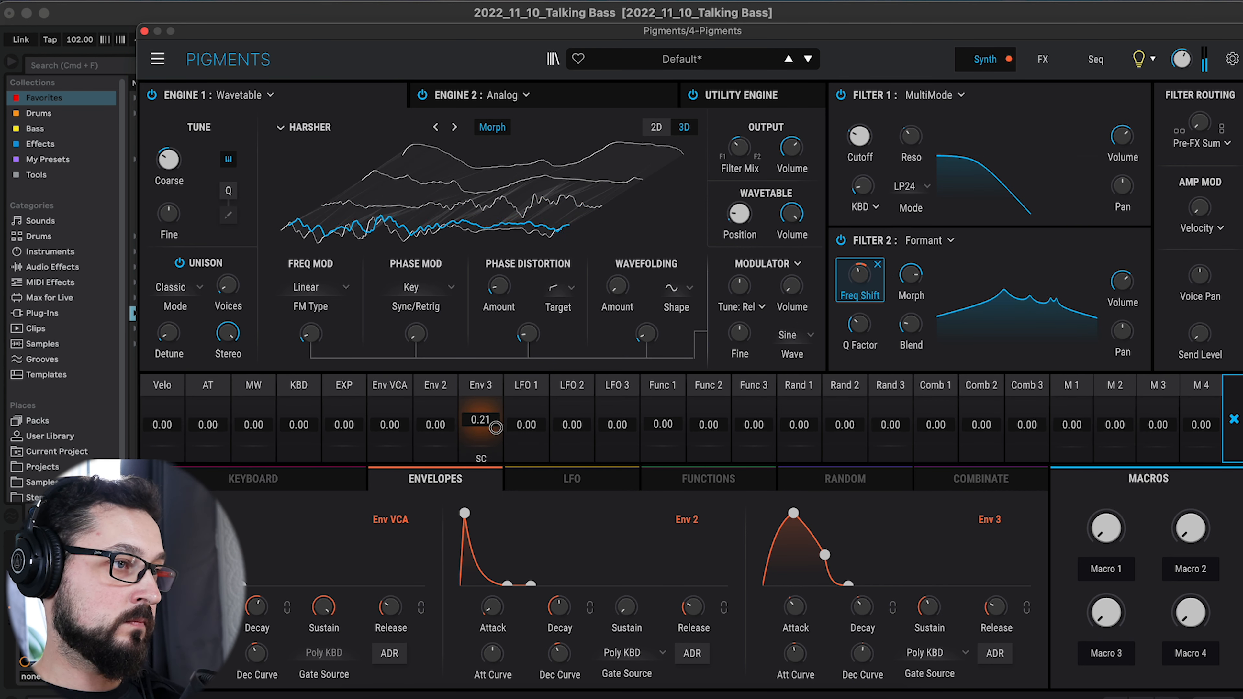
left_click_drag(495, 427, 496, 431)
left_click_drag(500, 386, 500, 389)
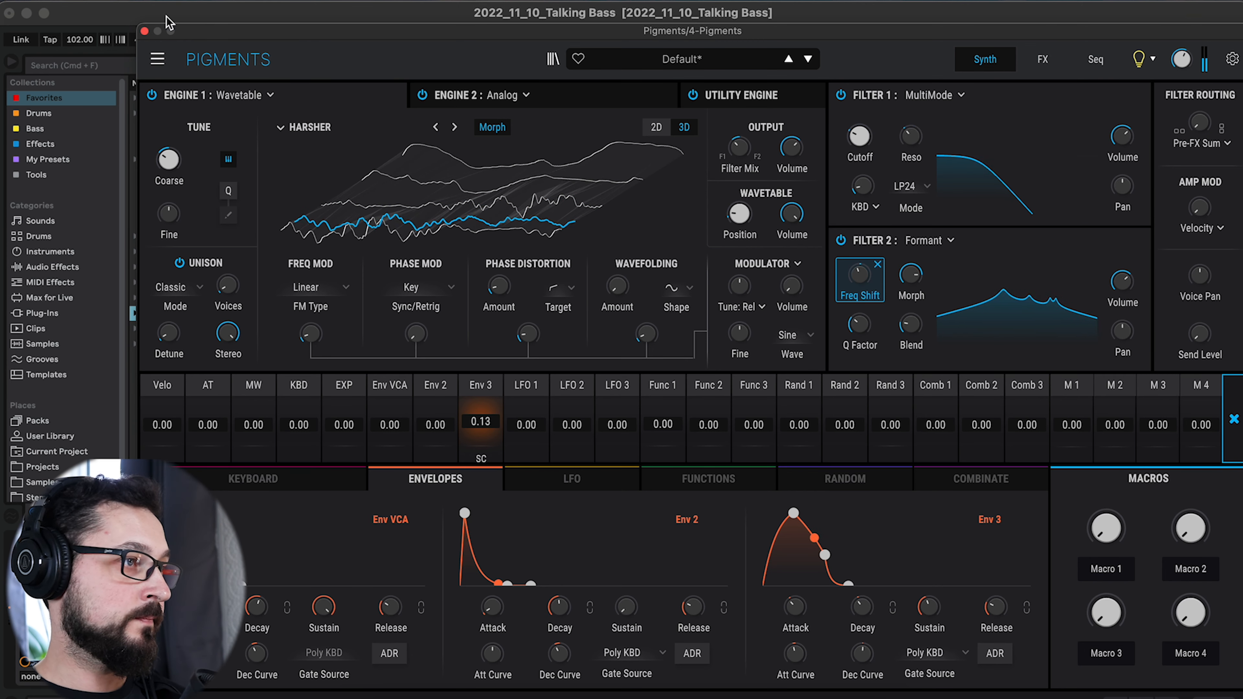
left_click_drag(278, 32, 266, 32)
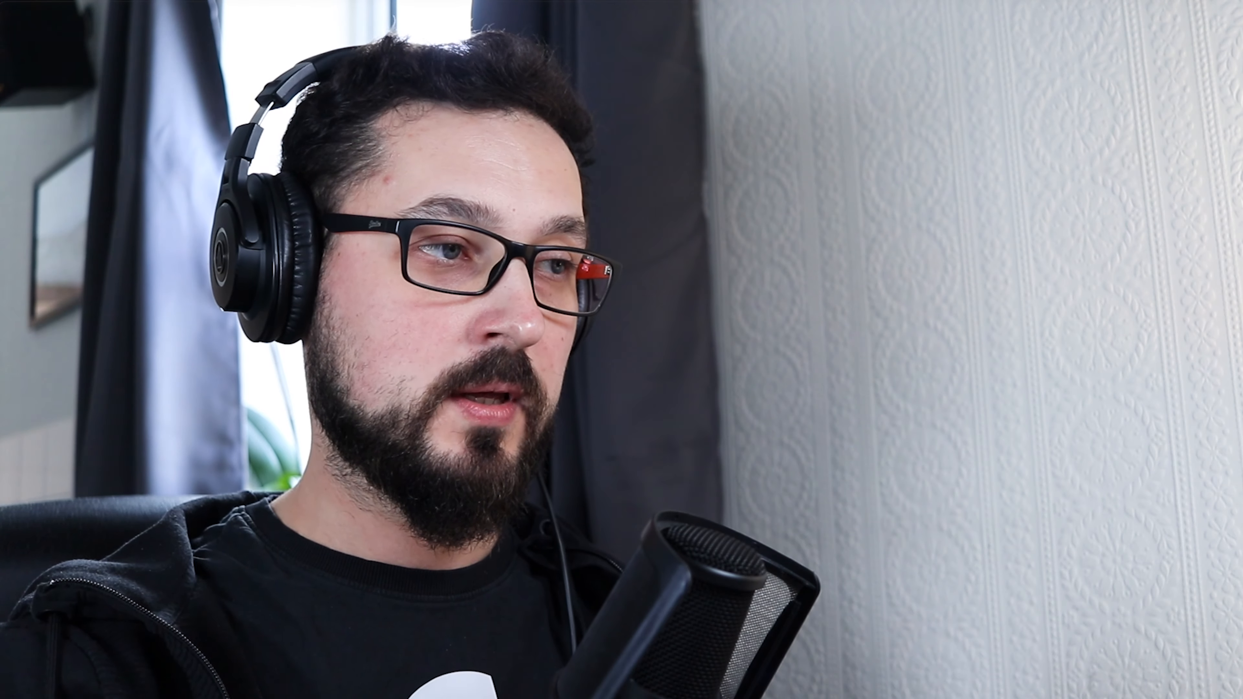